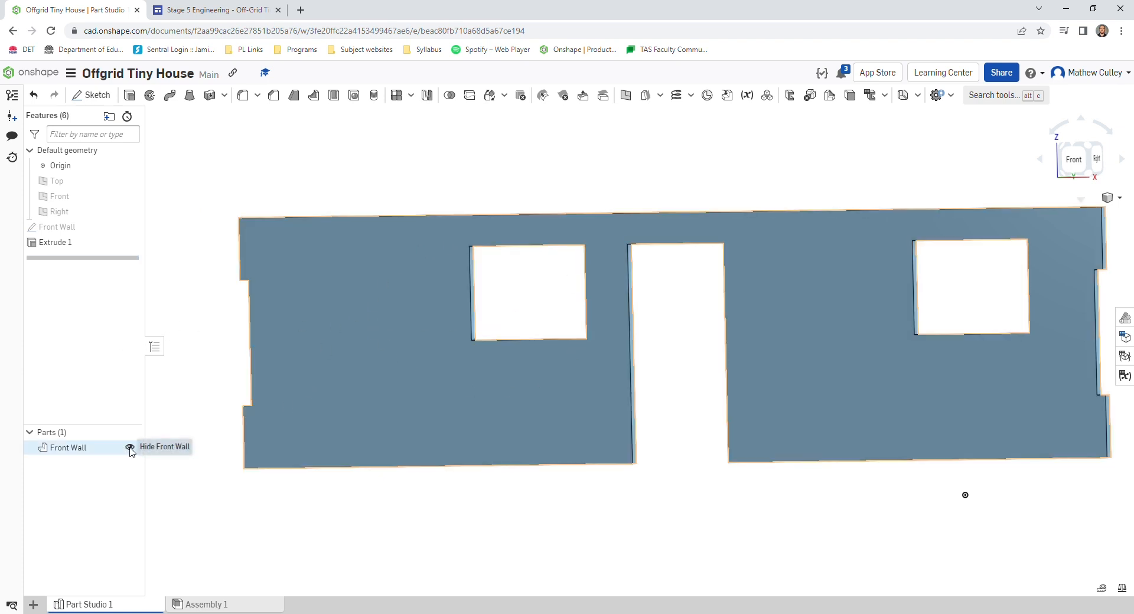
Hide the Front Wall part and start a new sketch on the Front plane, viewed face-on.
left_click(130, 448)
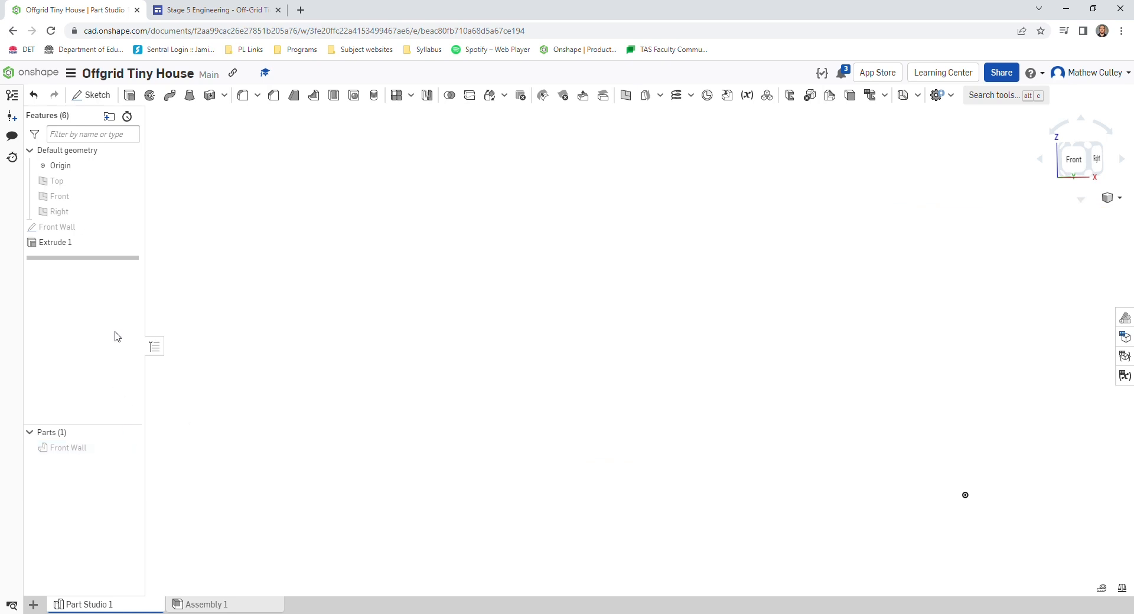
left_click(101, 98)
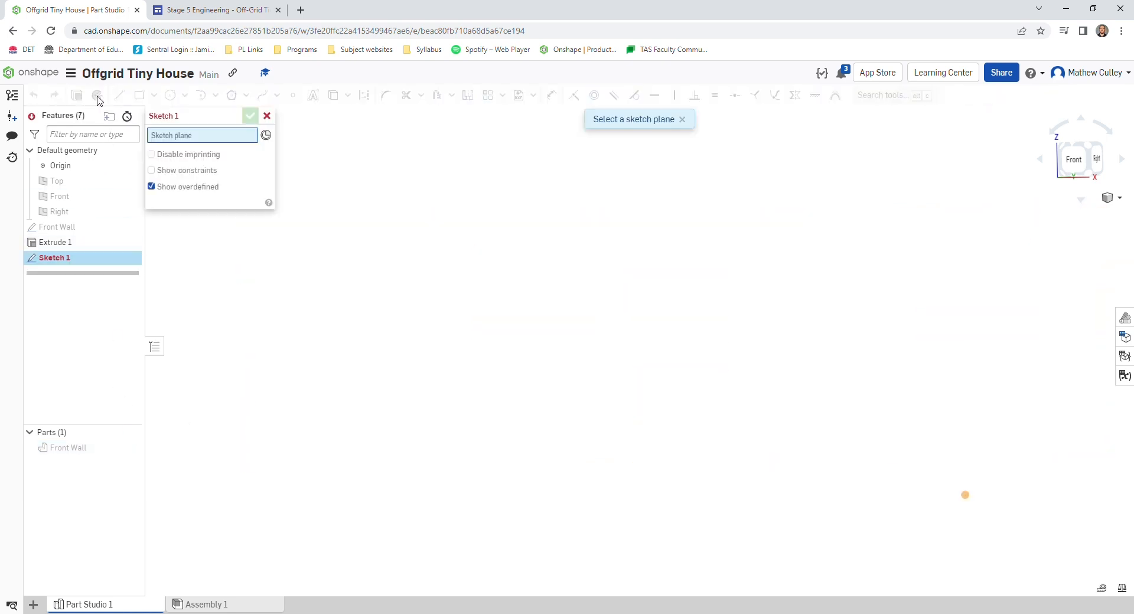
left_click(72, 200)
left_click(151, 198)
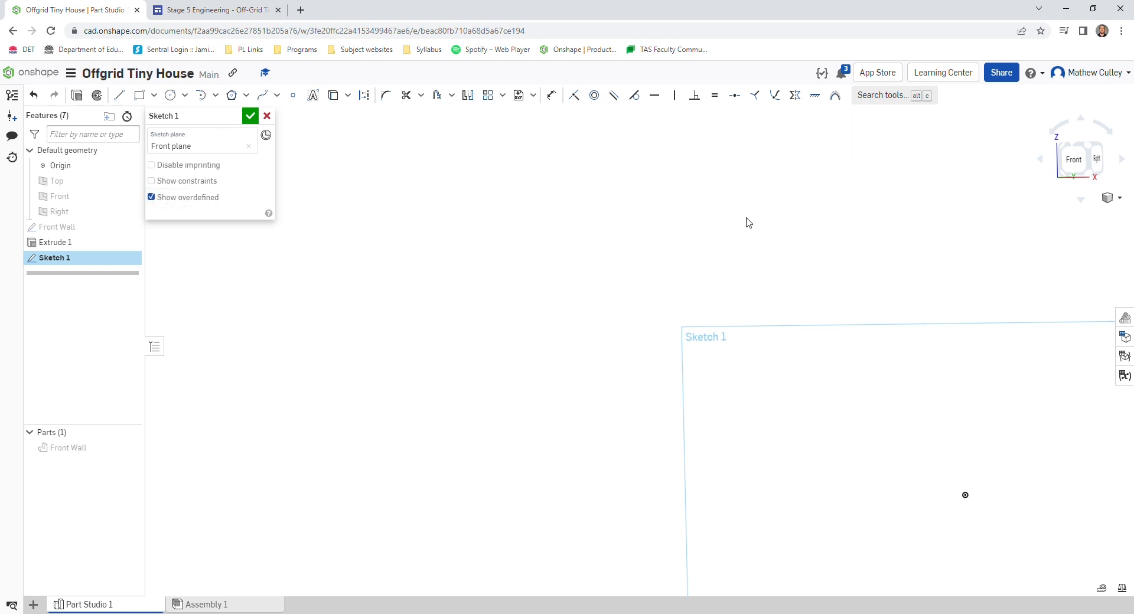
left_click(1077, 166)
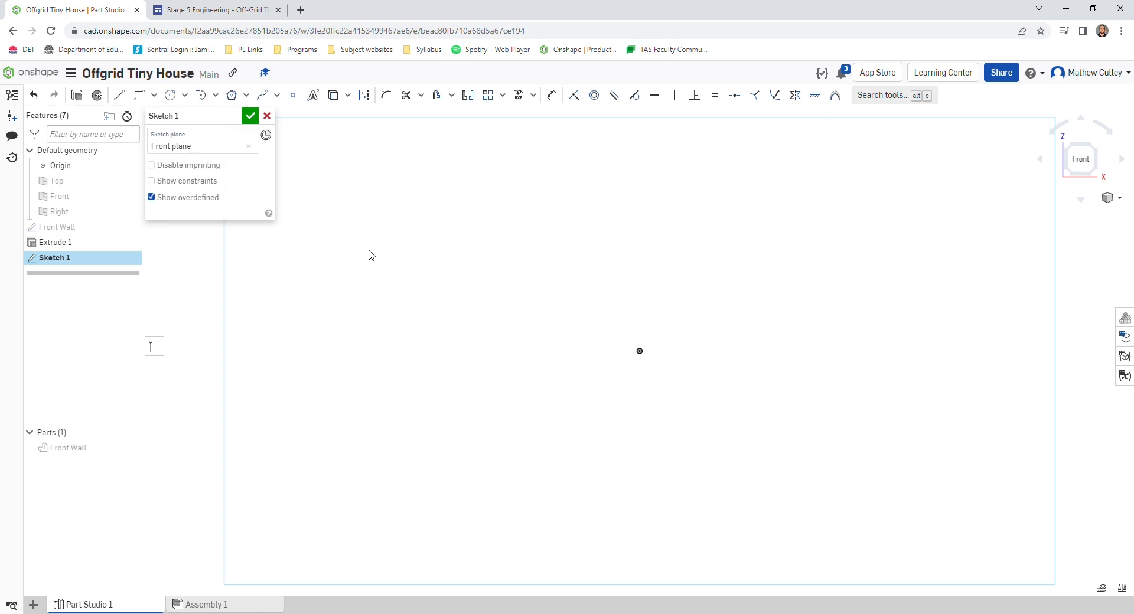
Sketch a corner rectangle and set its width to 300 and its height to 80.
key("r")
left_click(327, 176)
left_click(564, 288)
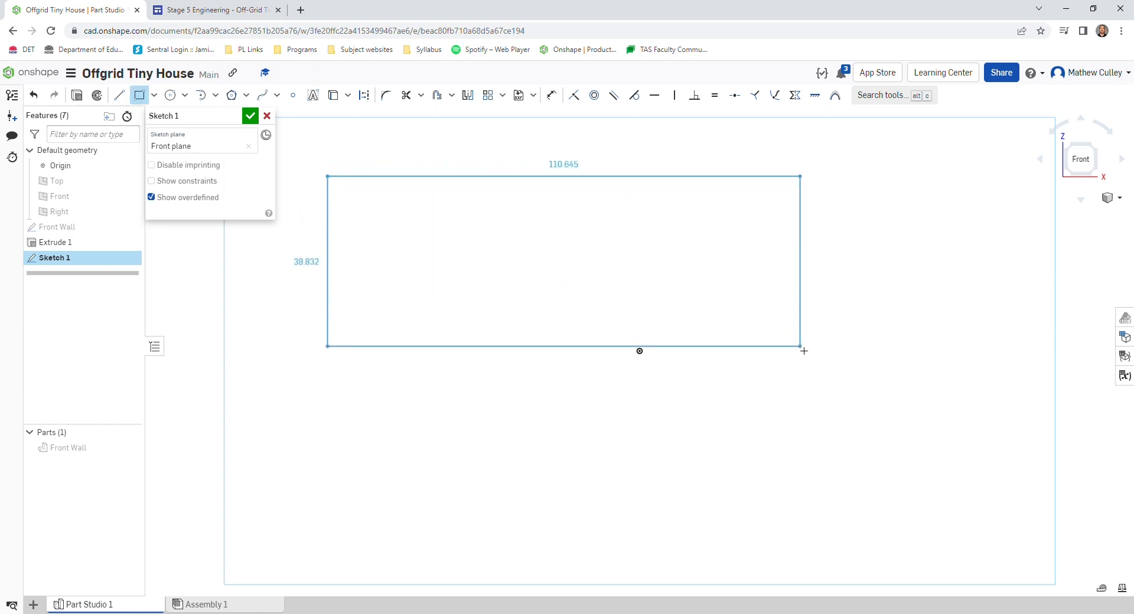
left_click(800, 347)
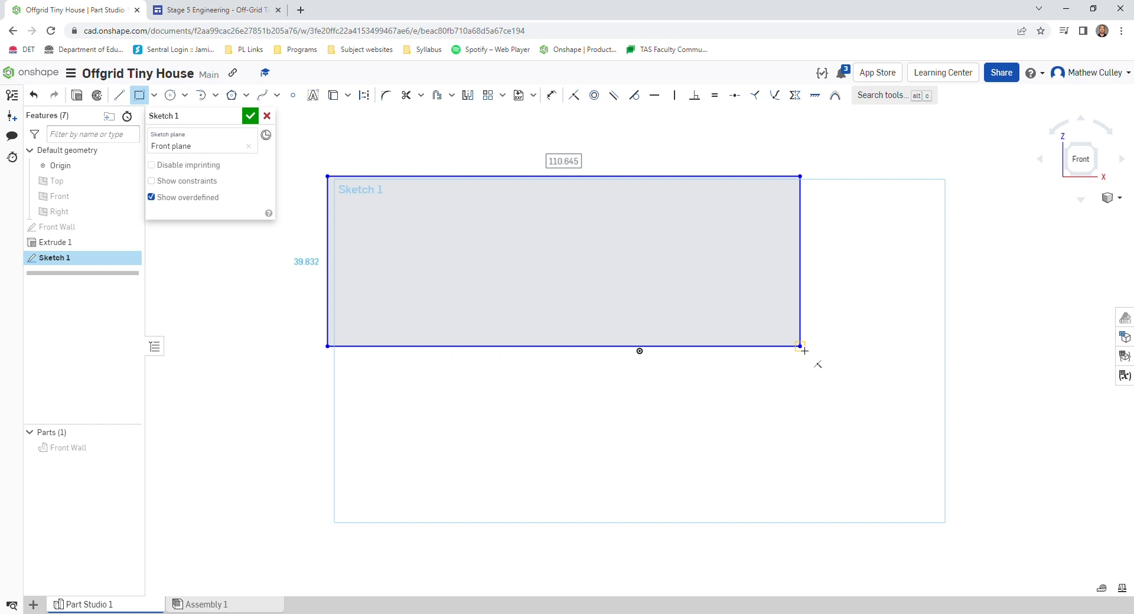
type("300")
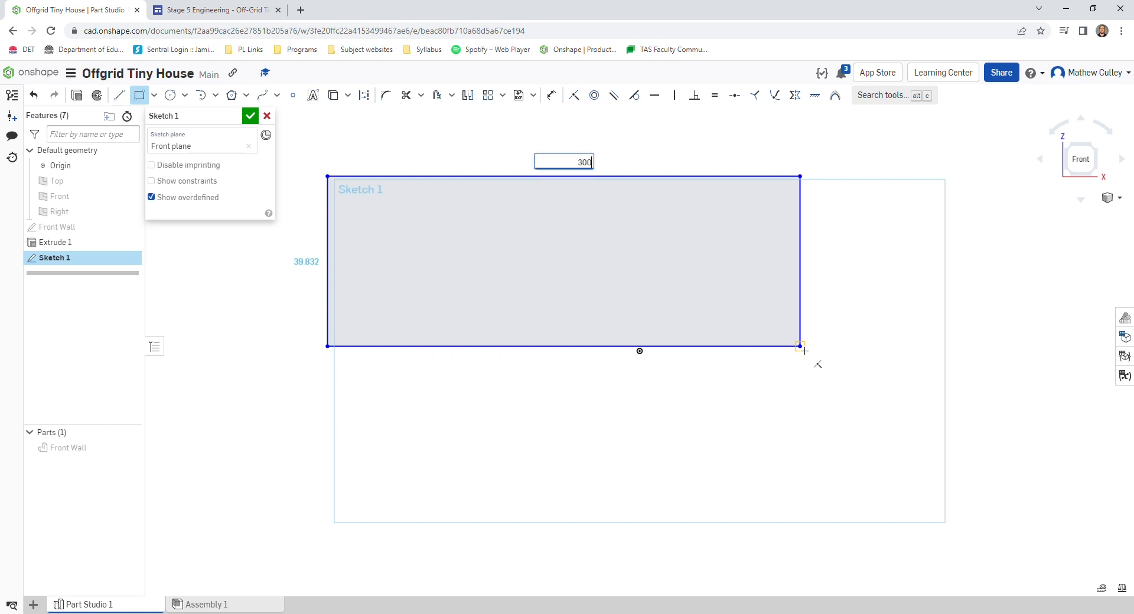
key("Return")
type("80")
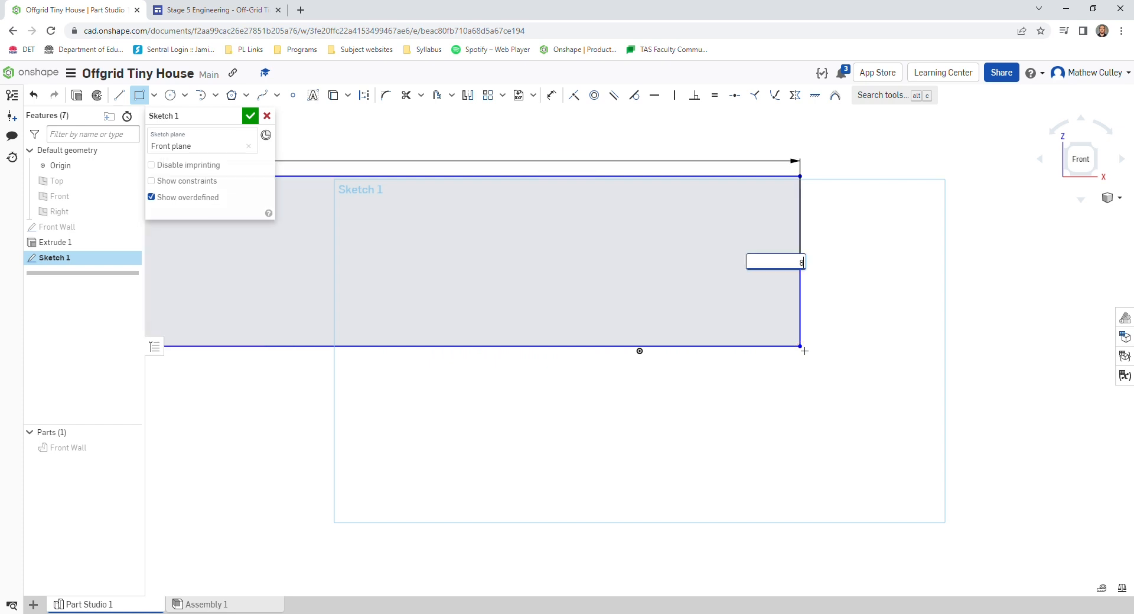
key("Return")
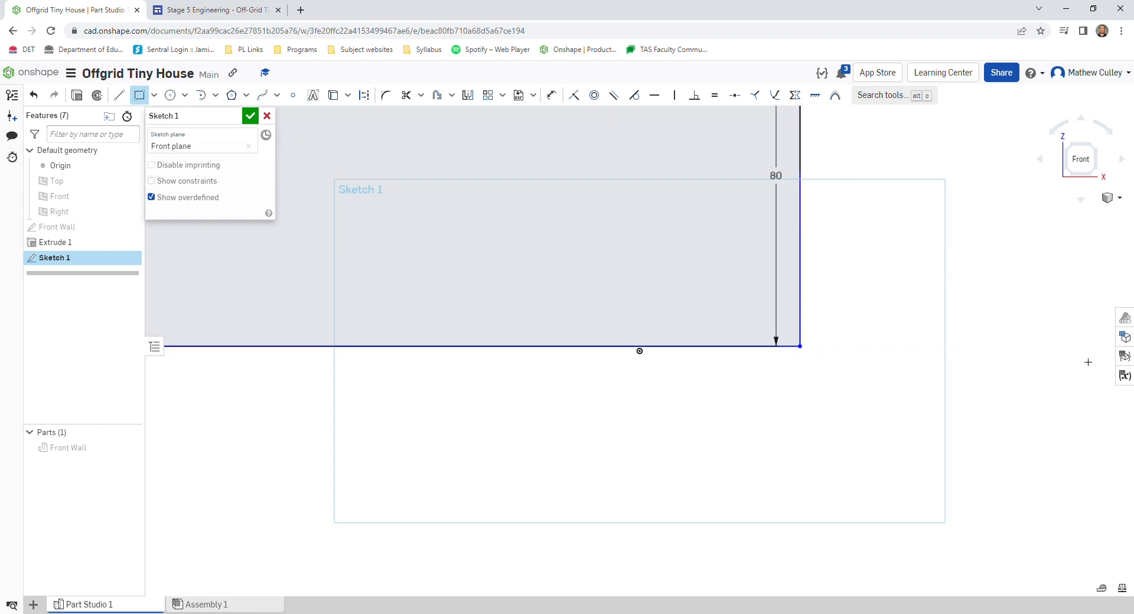
scroll(931, 311, "down", 5)
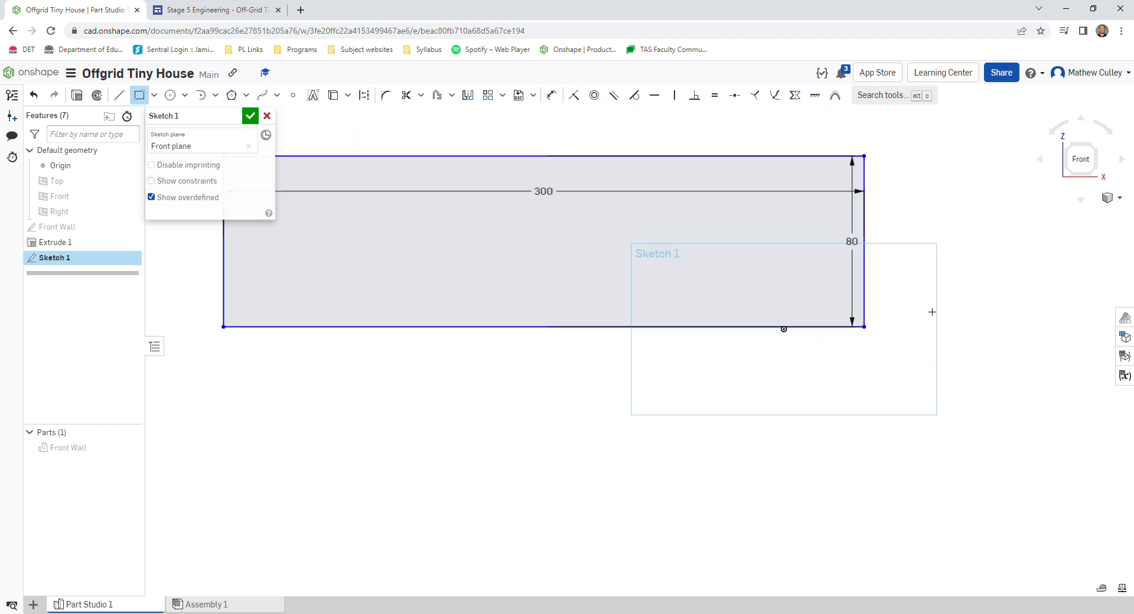
scroll(650, 177, "up", 4)
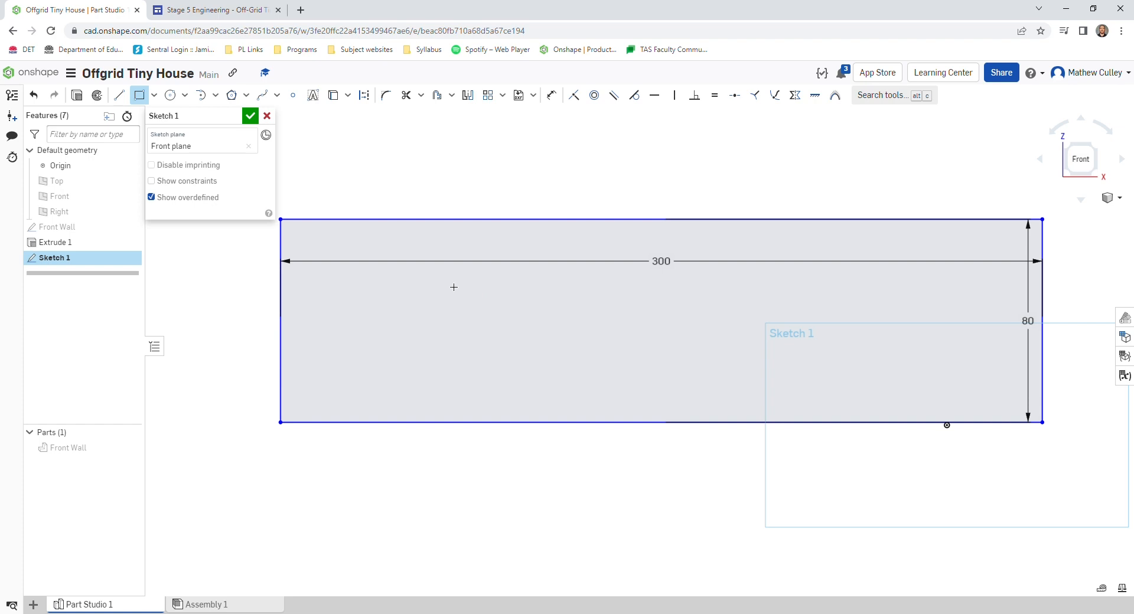
Draw a construction line 10 long down the rectangle's left edge from its upper-left corner.
key("l")
key("q")
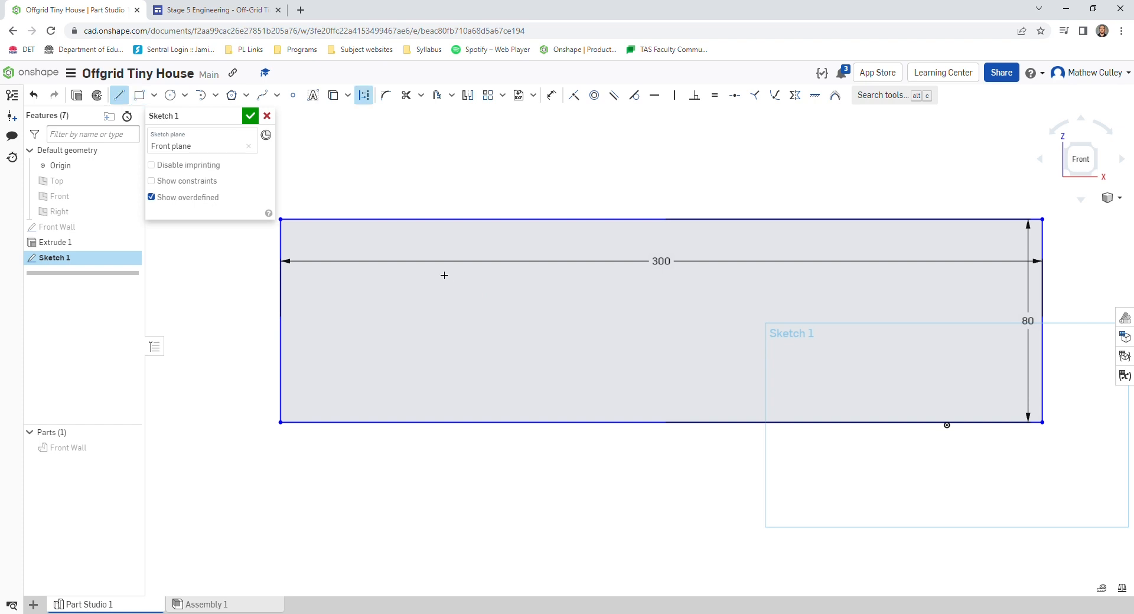
left_click(285, 223)
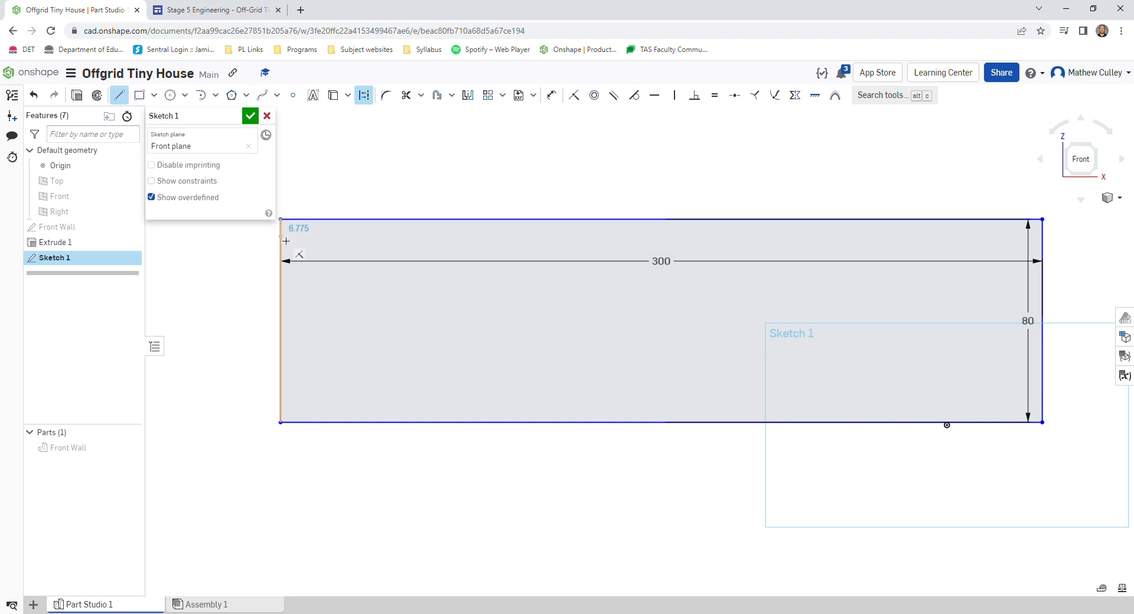
left_click(286, 242)
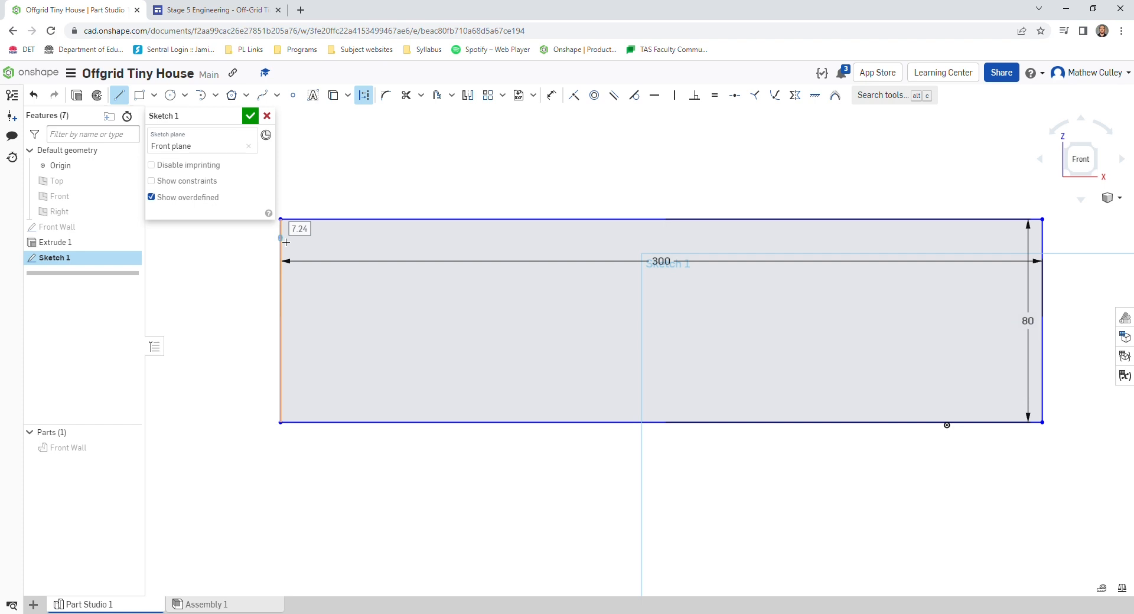
type("10")
key("Return")
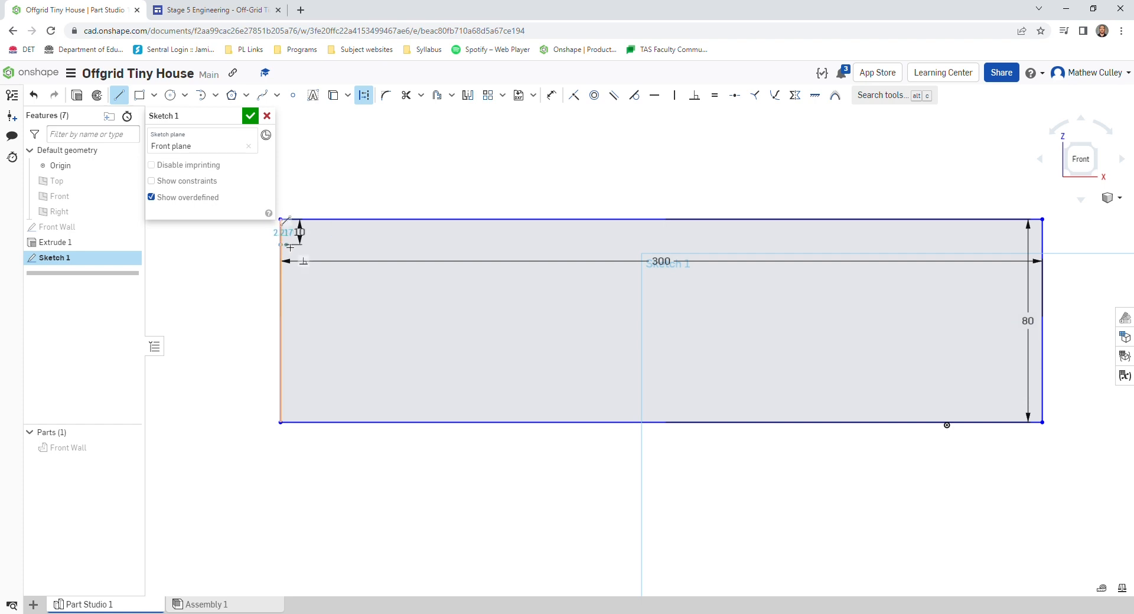
Continue the construction line down the rectangle's left edge with segments 10 and 40 long.
left_click(287, 251)
left_click(286, 274)
type("10")
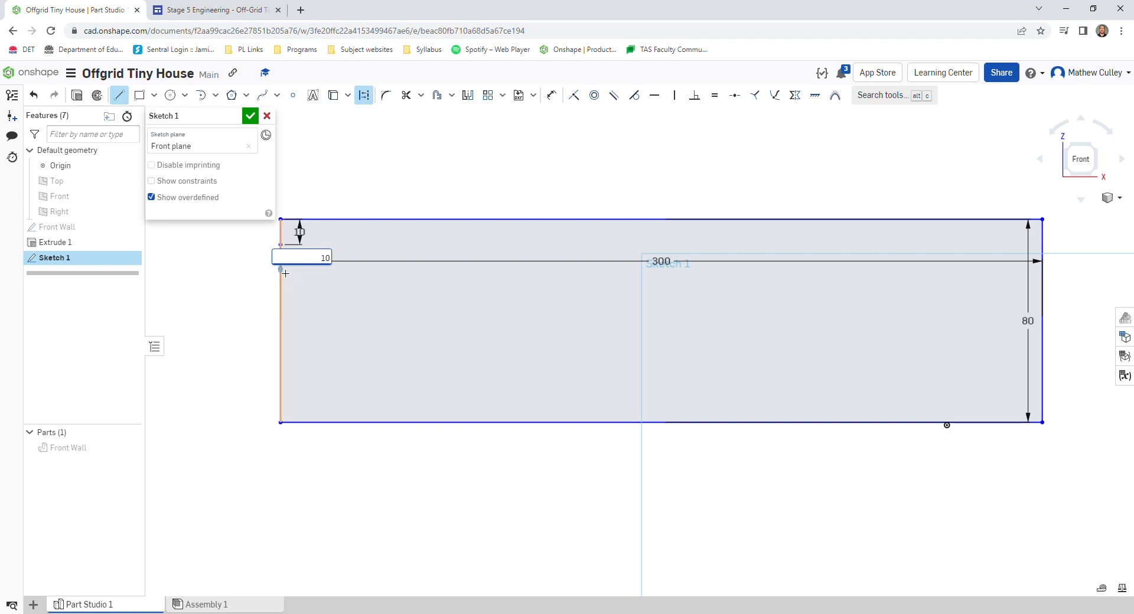
key("Return")
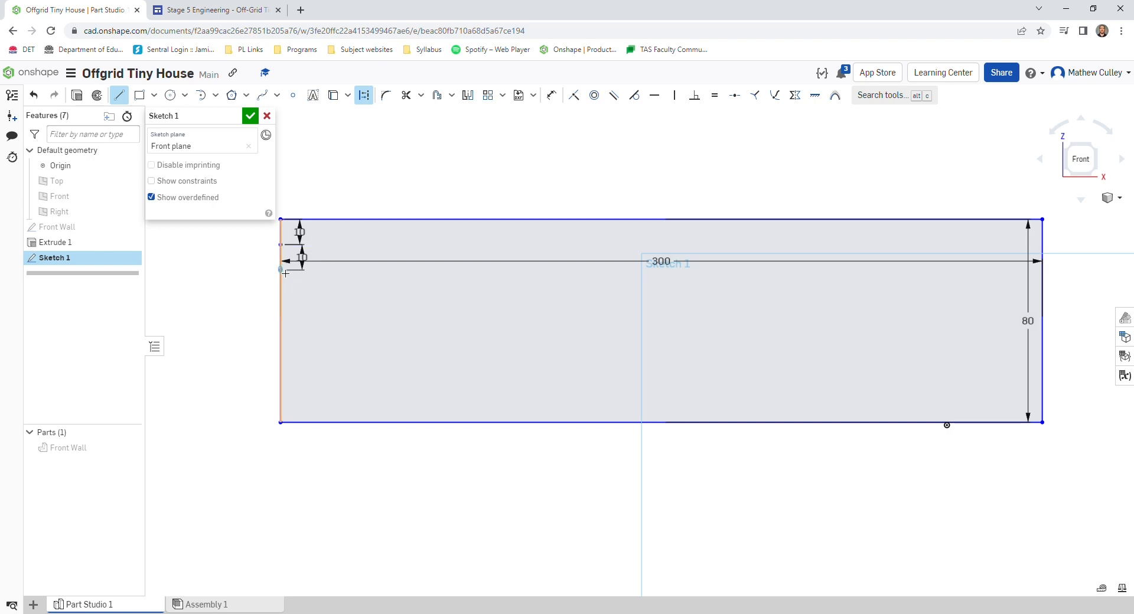
left_click(285, 377)
type("40")
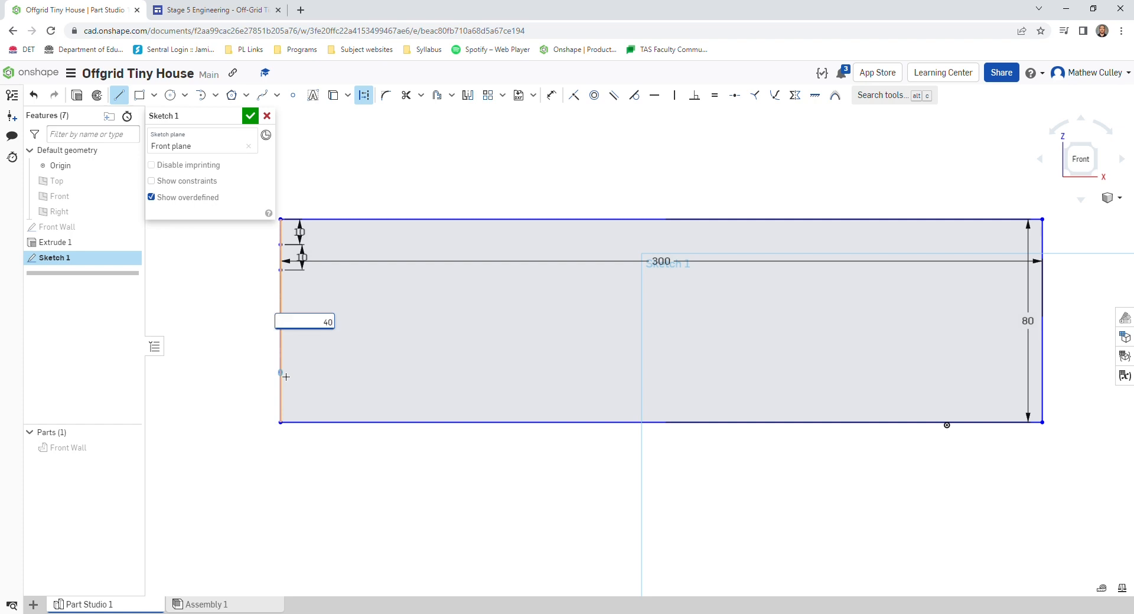
key("Return")
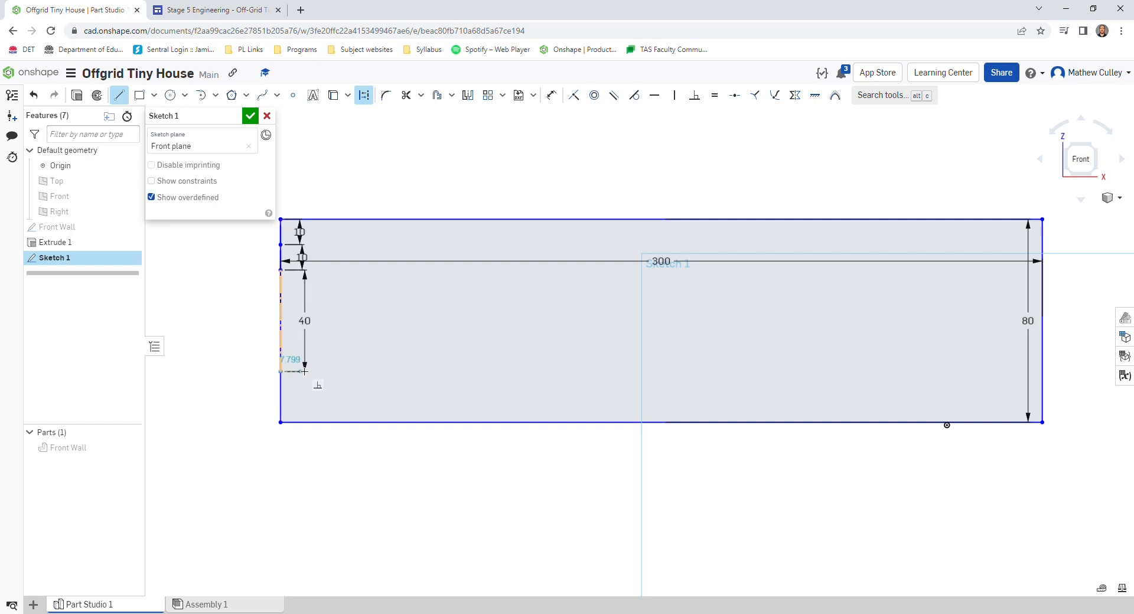
Draw a horizontal construction line from the lower end of the 40 segment across to the rectangle's right edge.
key("a")
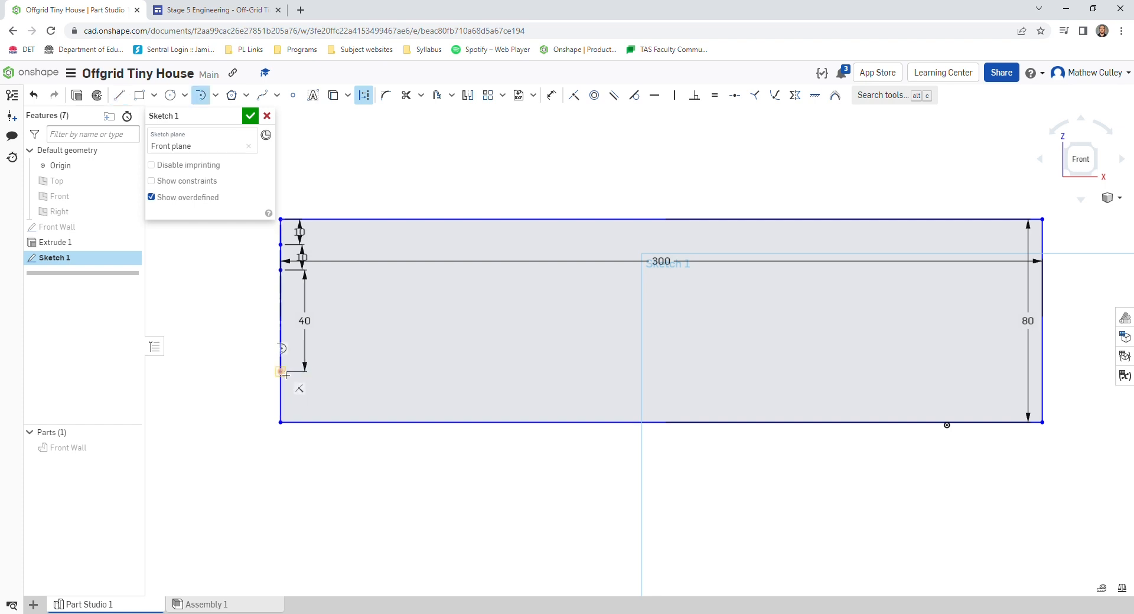
key("l")
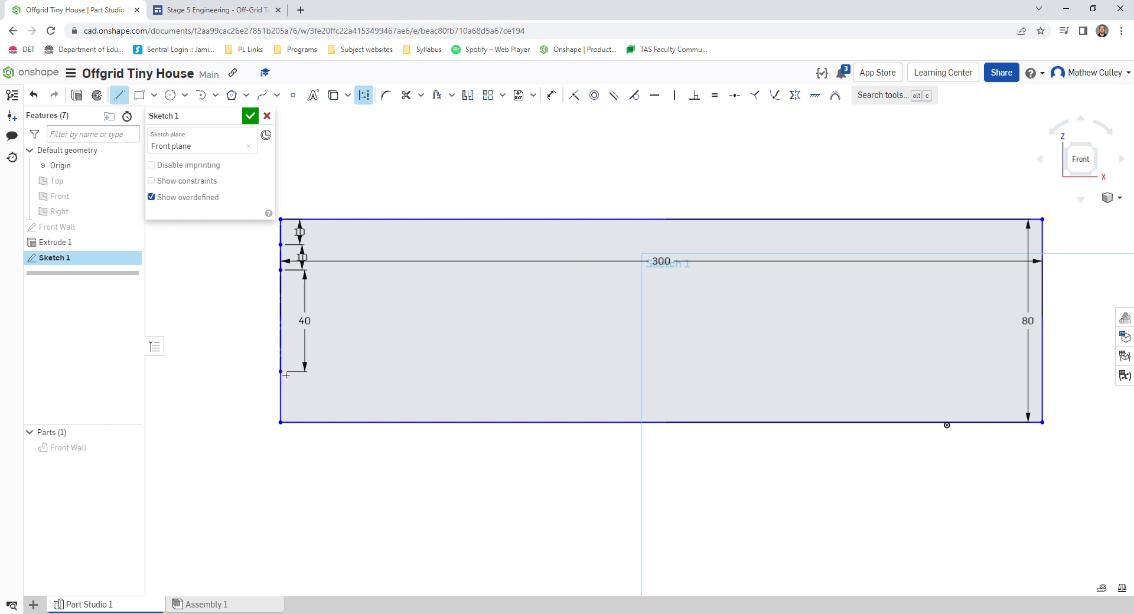
key("d")
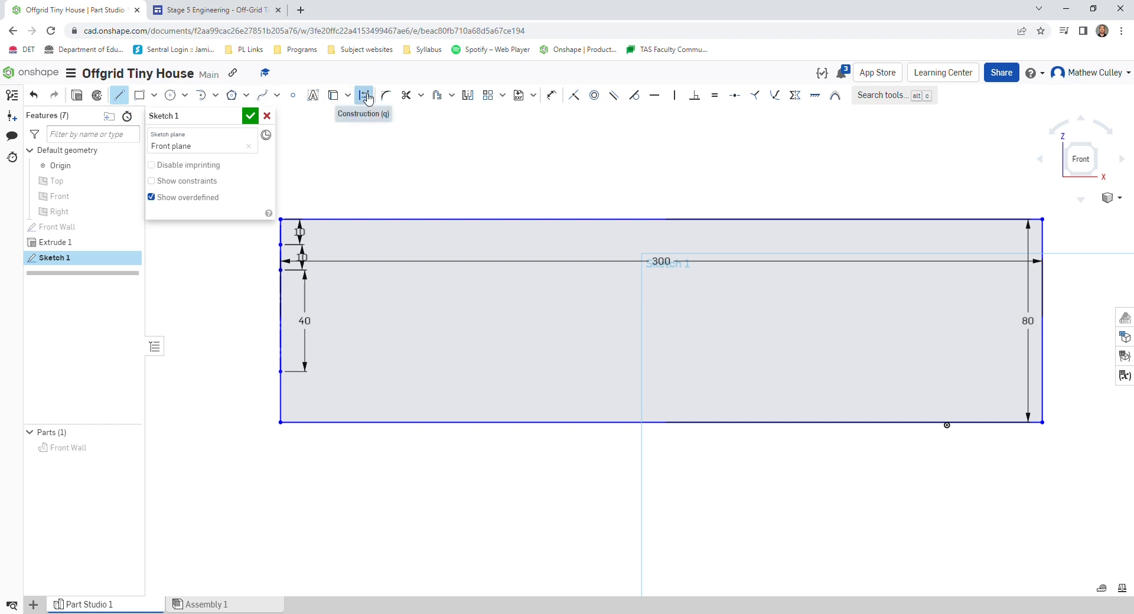
left_click(282, 372)
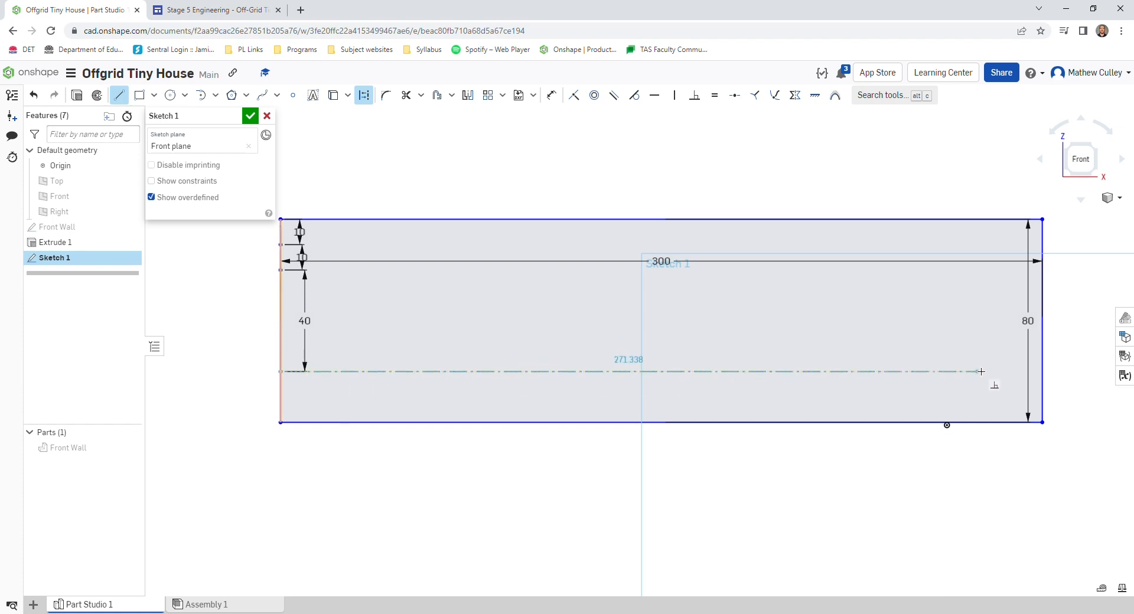
left_click(1045, 379)
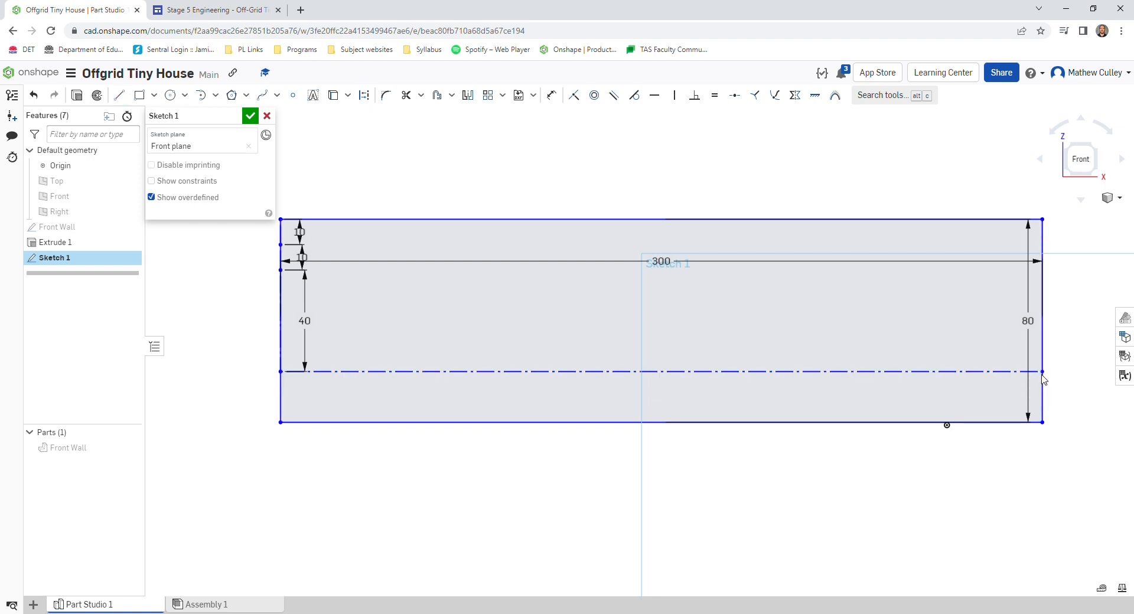
key("Escape")
Draw a horizontal construction line from the upper end of the 40 segment across to the rectangle's right edge.
key("l")
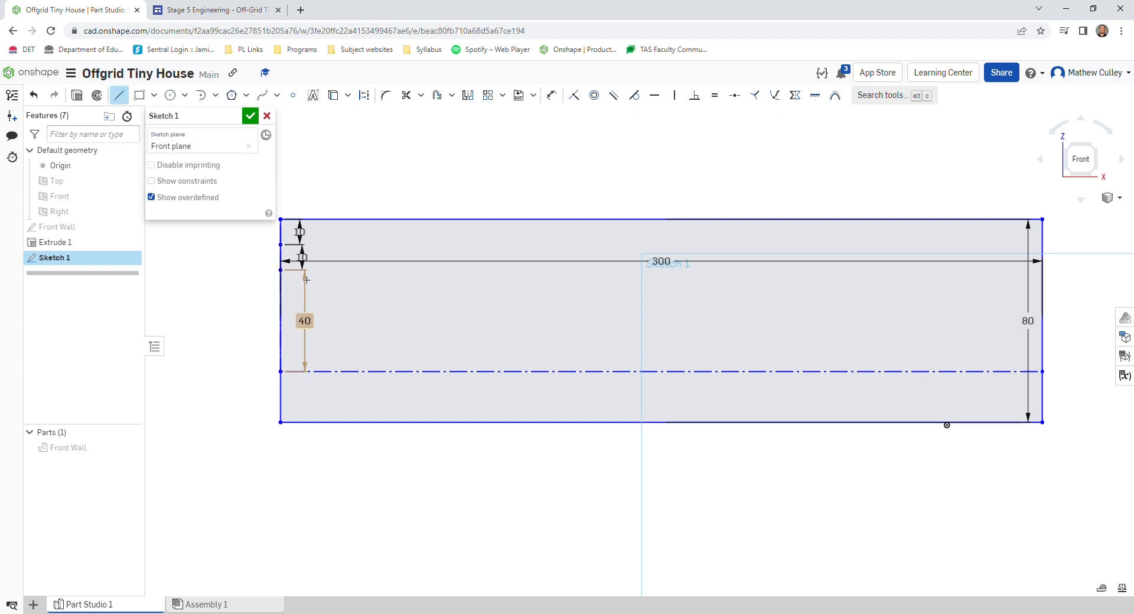
key("d")
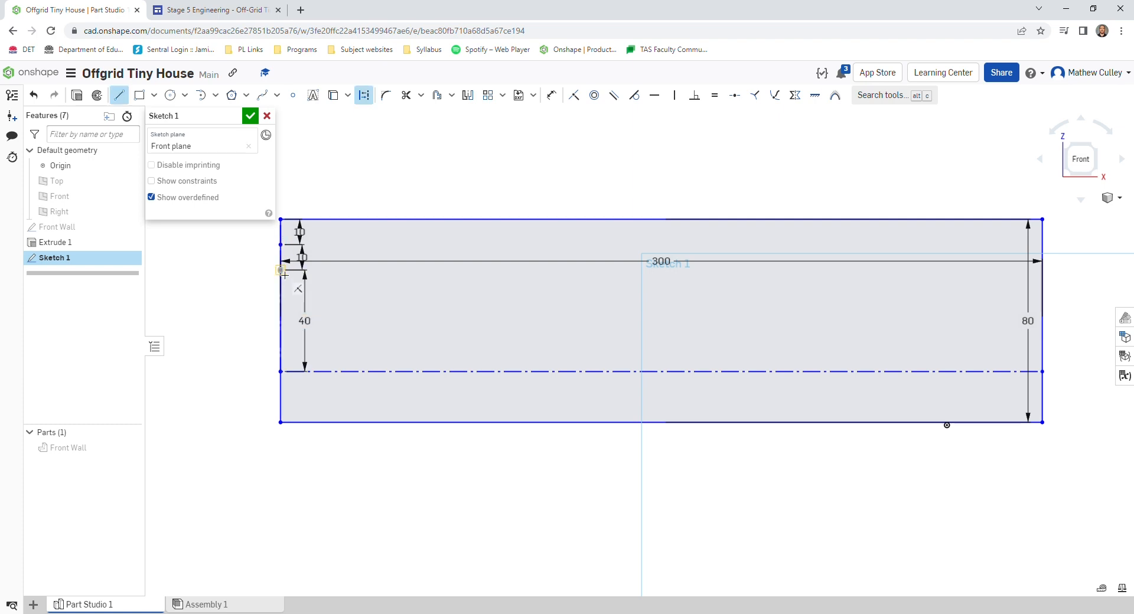
left_click(282, 271)
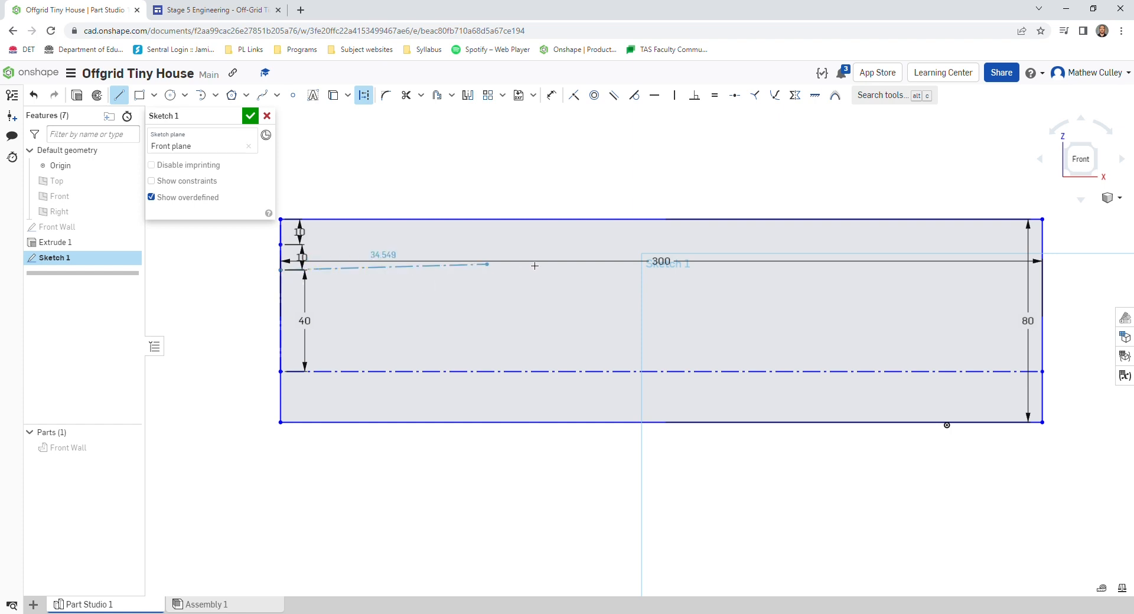
left_click(1042, 271)
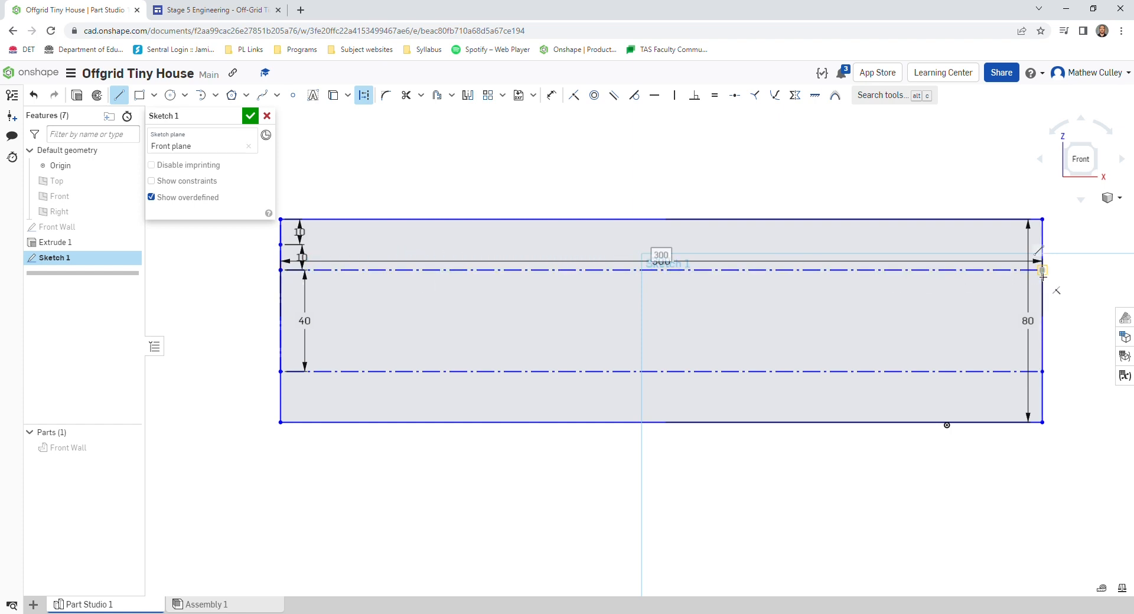
key("Escape")
Draw a horizontal construction line 66.6 long from the left-edge point 10 below the rectangle's upper-left corner.
key("l")
key("q")
left_click(282, 245)
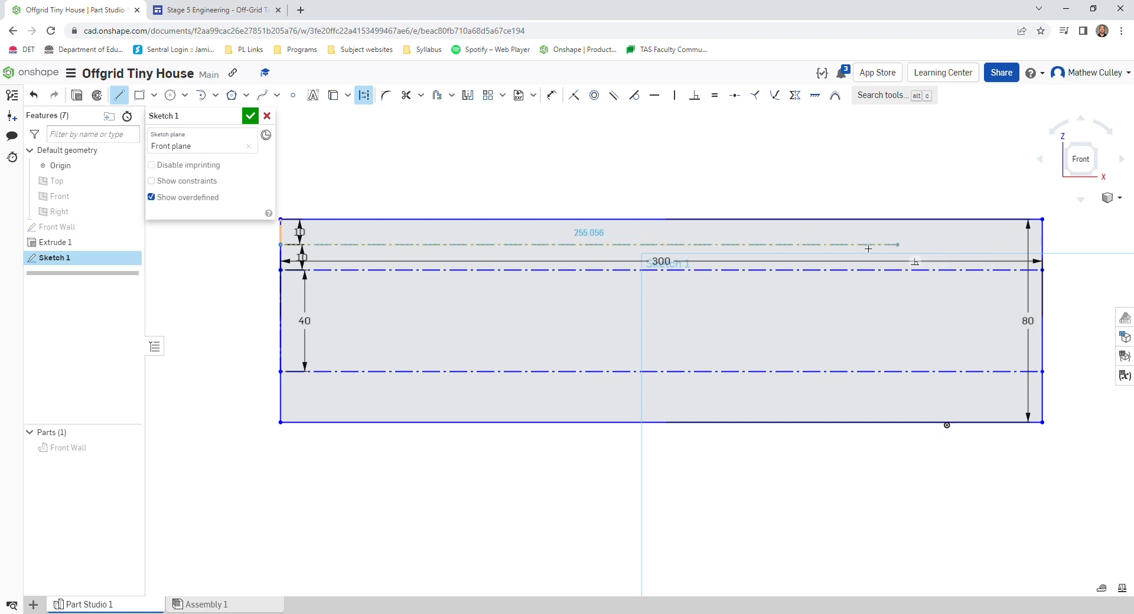
left_click(450, 250)
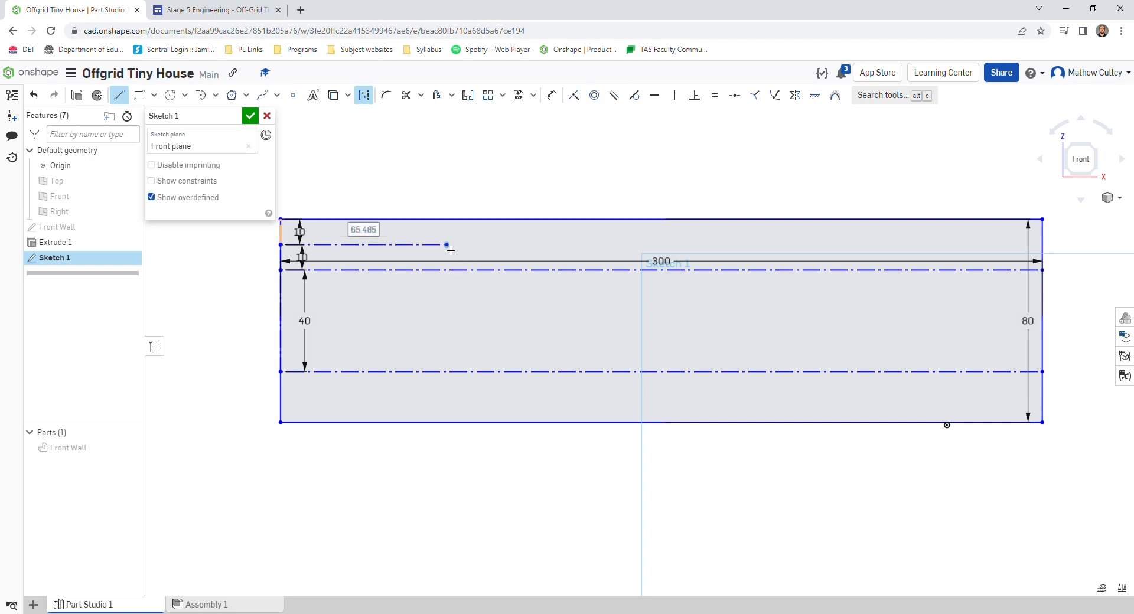
type("62.5")
key("Return")
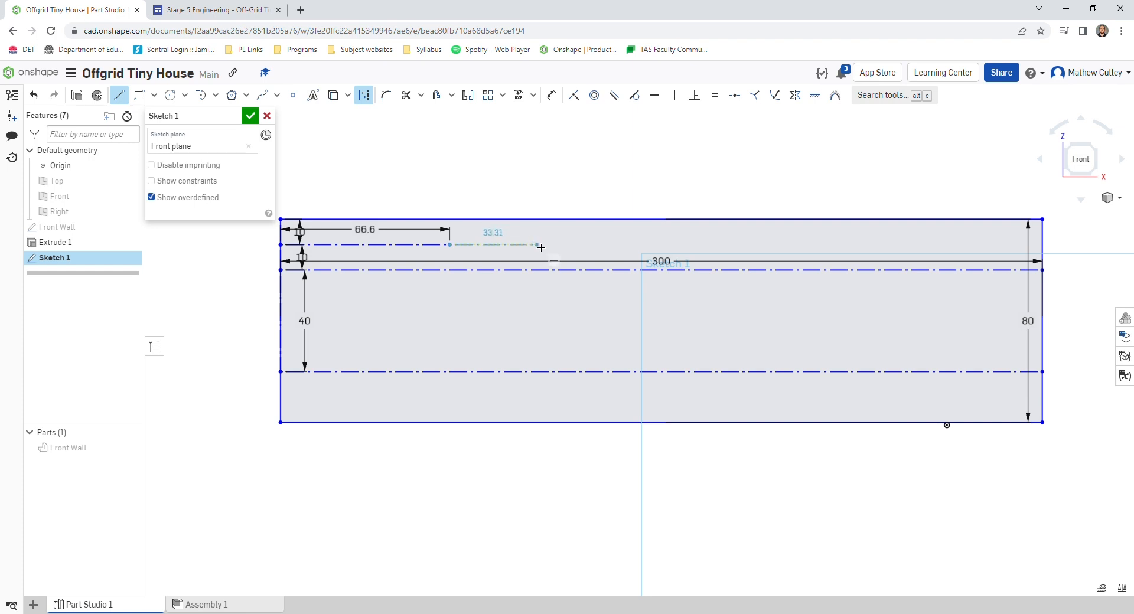
Extend the uppermost construction line with a 36.3 segment and a final segment reaching the rectangle's right edge.
left_click(538, 245)
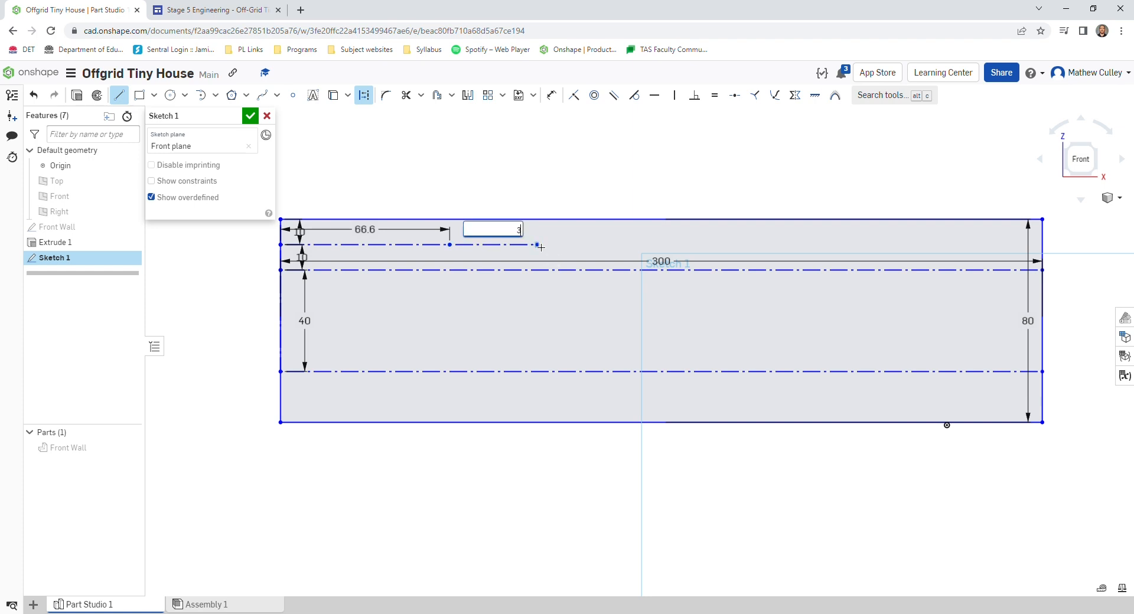
type("36.3")
key("Return")
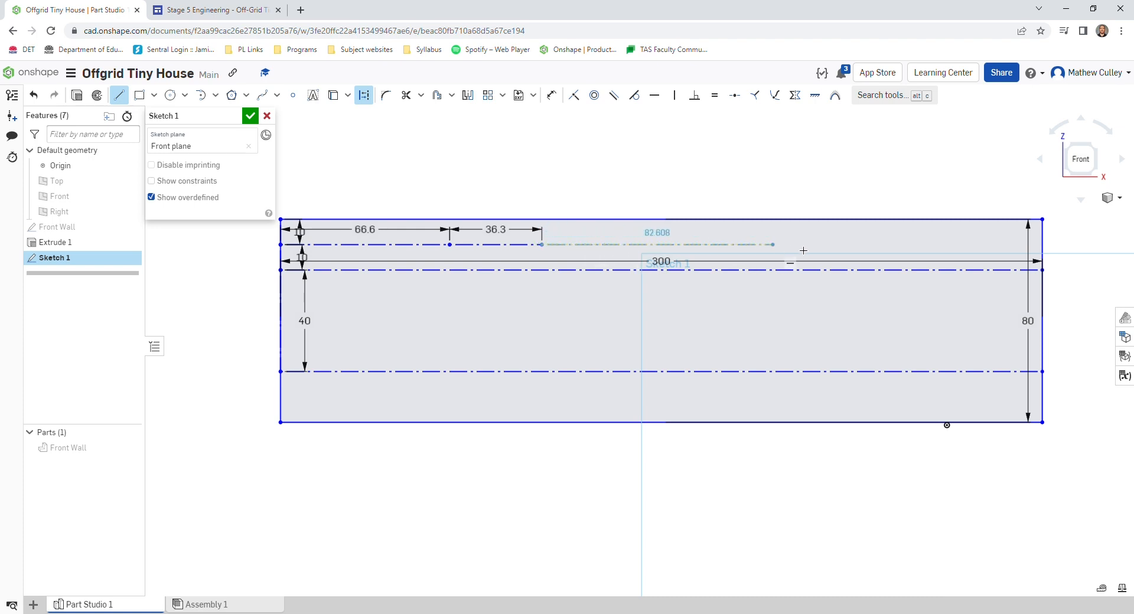
left_click(1046, 248)
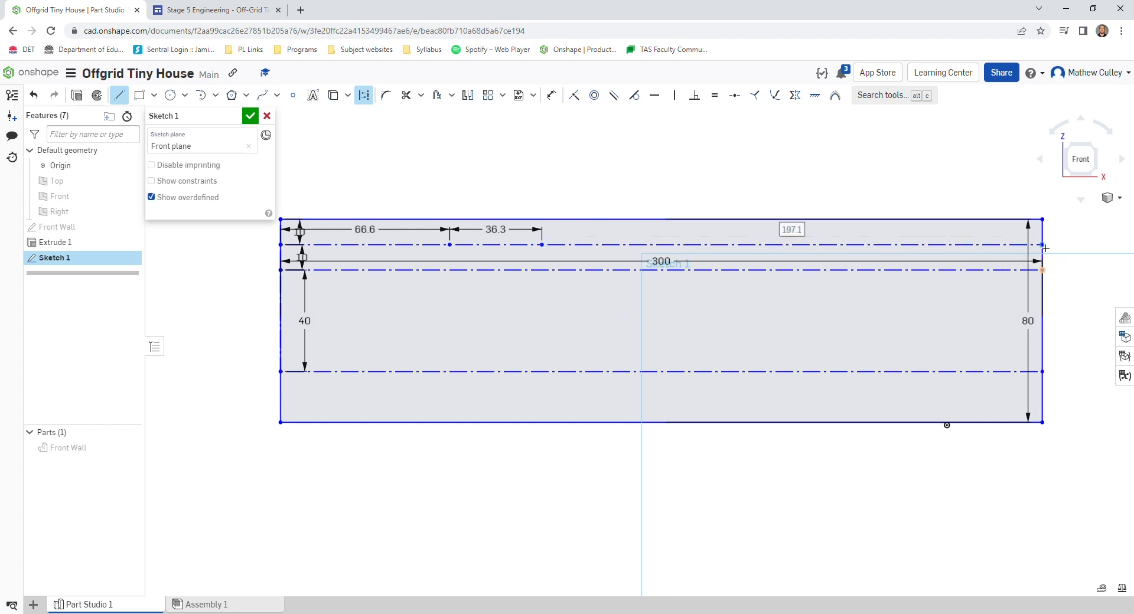
key("Escape")
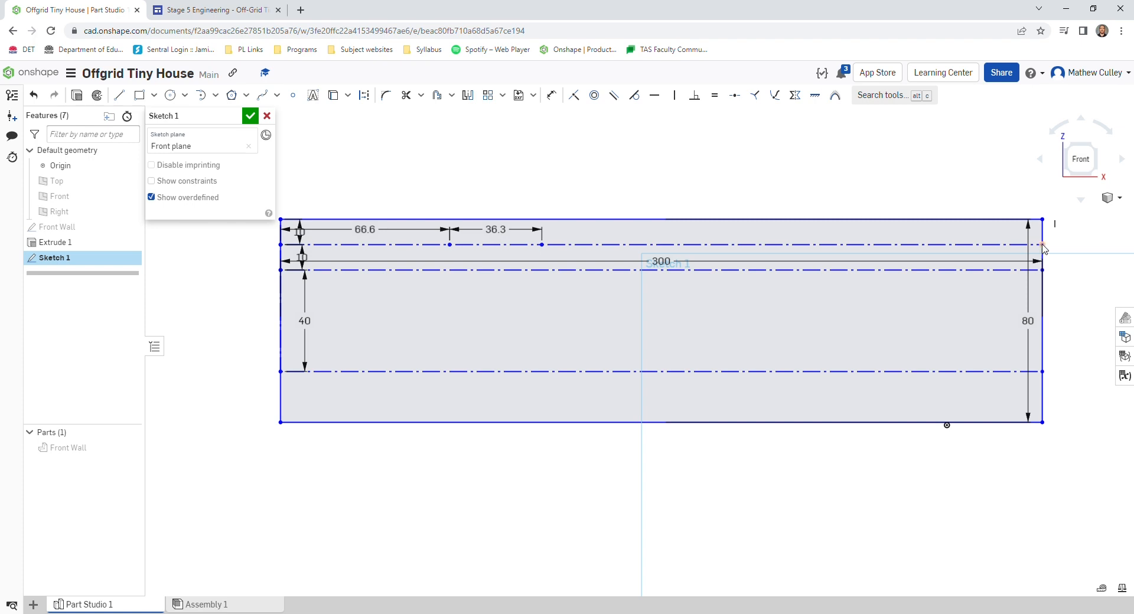
Draw a 26 long horizontal line leftward along the uppermost construction line, starting at its end on the rectangle's right edge.
key("l")
key("d")
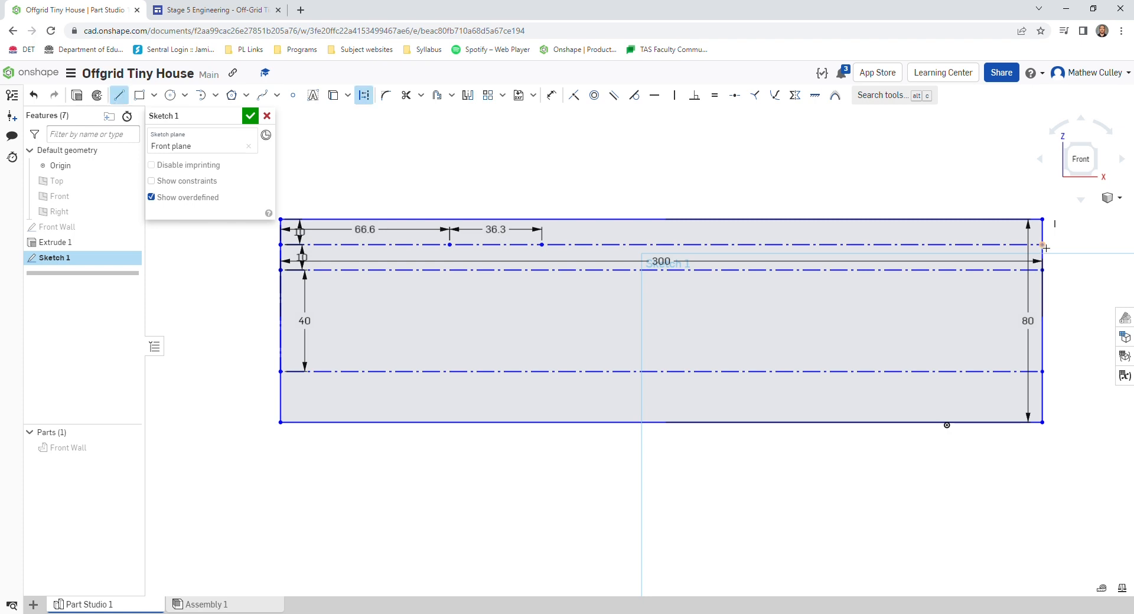
left_click(1045, 247)
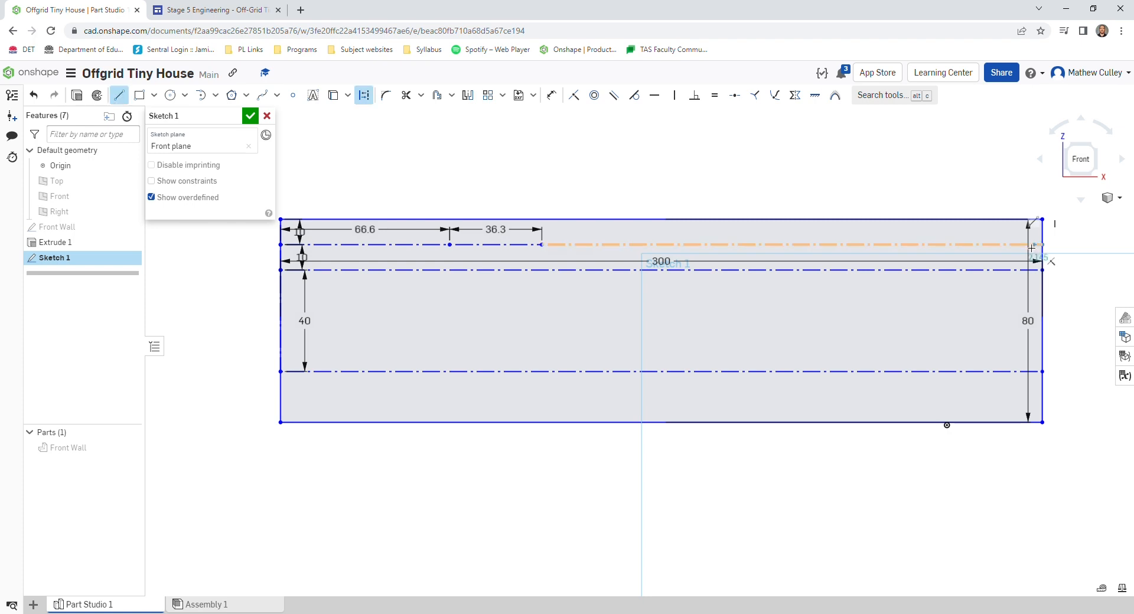
left_click(995, 248)
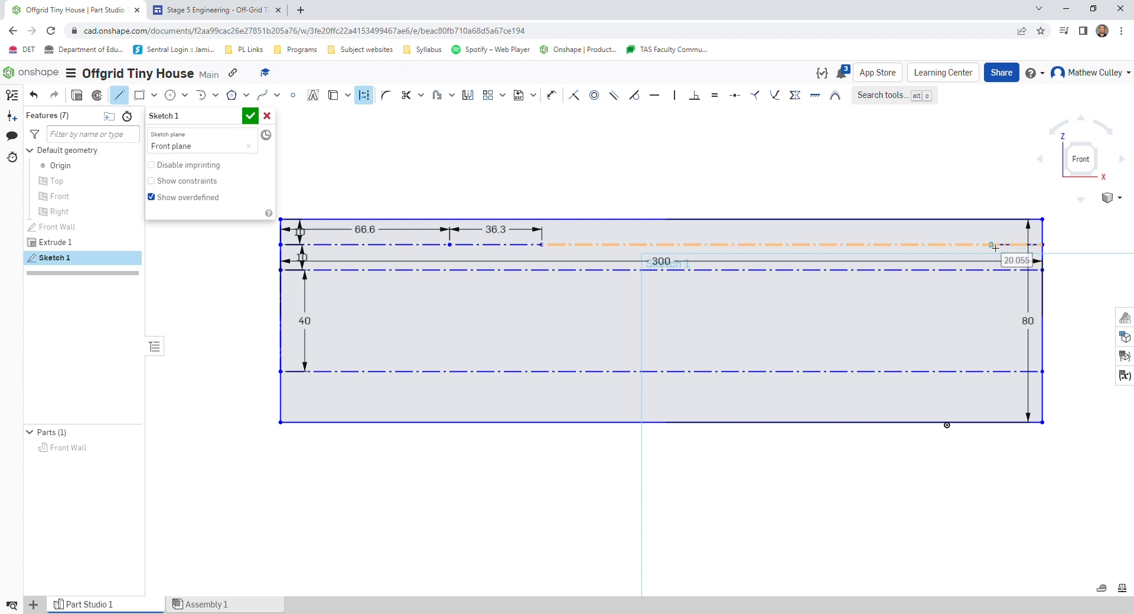
type("26")
key("Return")
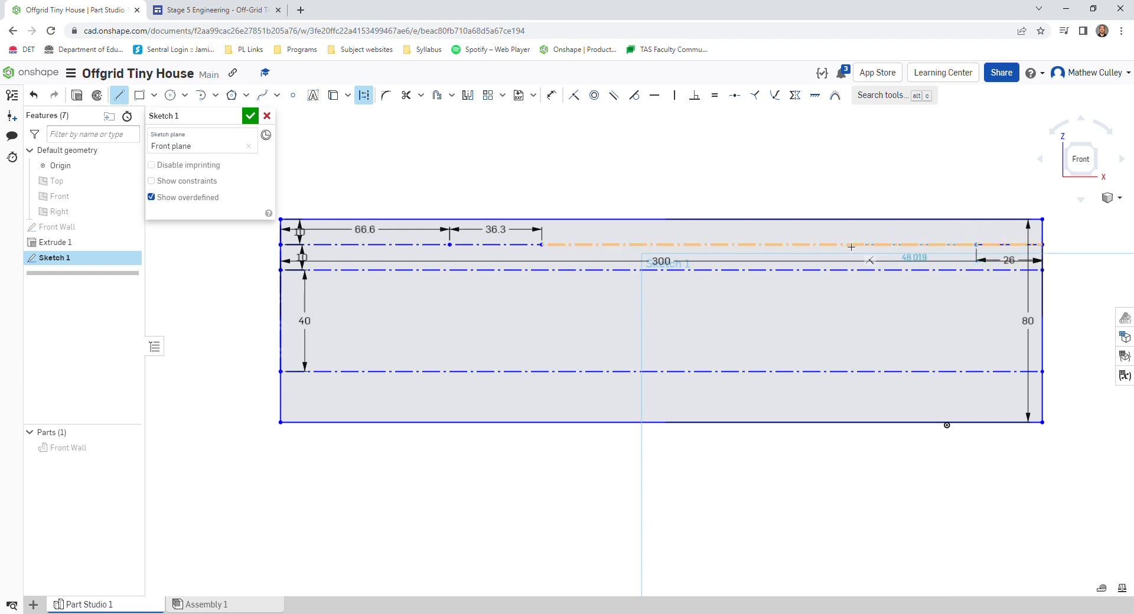
Continue leftward from the 26 segment with a 74 long horizontal segment along the uppermost construction line and end the line.
left_click(824, 248)
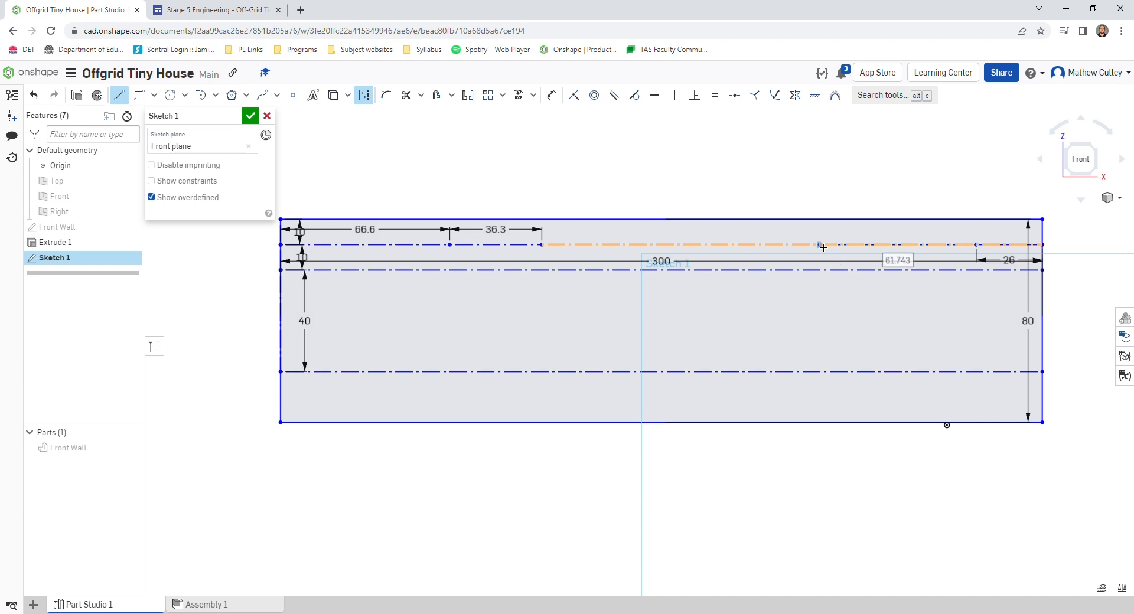
left_click(823, 247)
type("74")
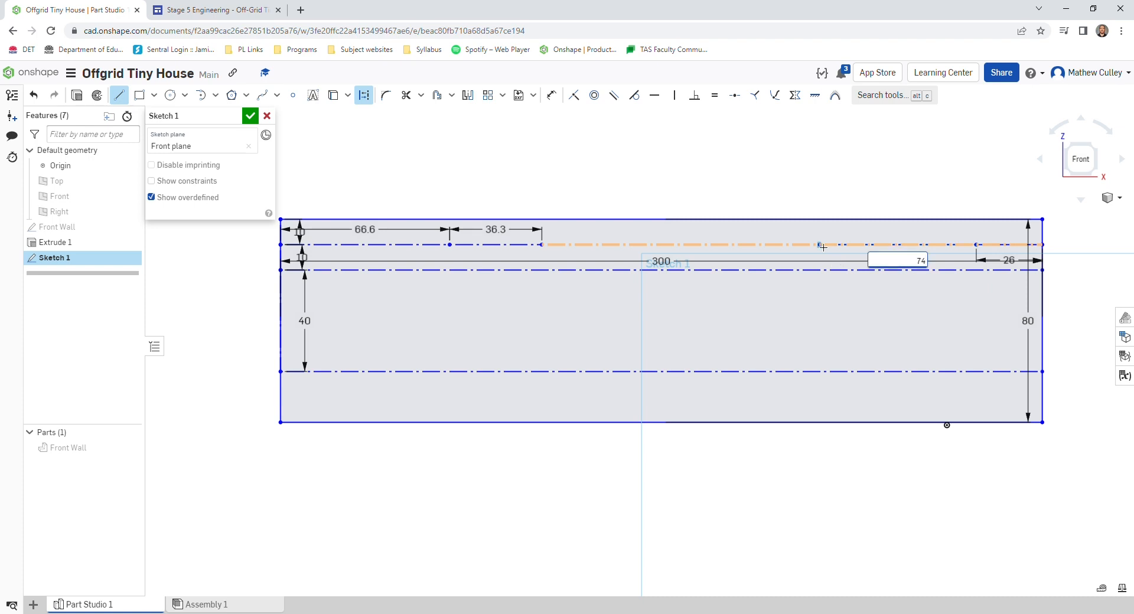
key("Return")
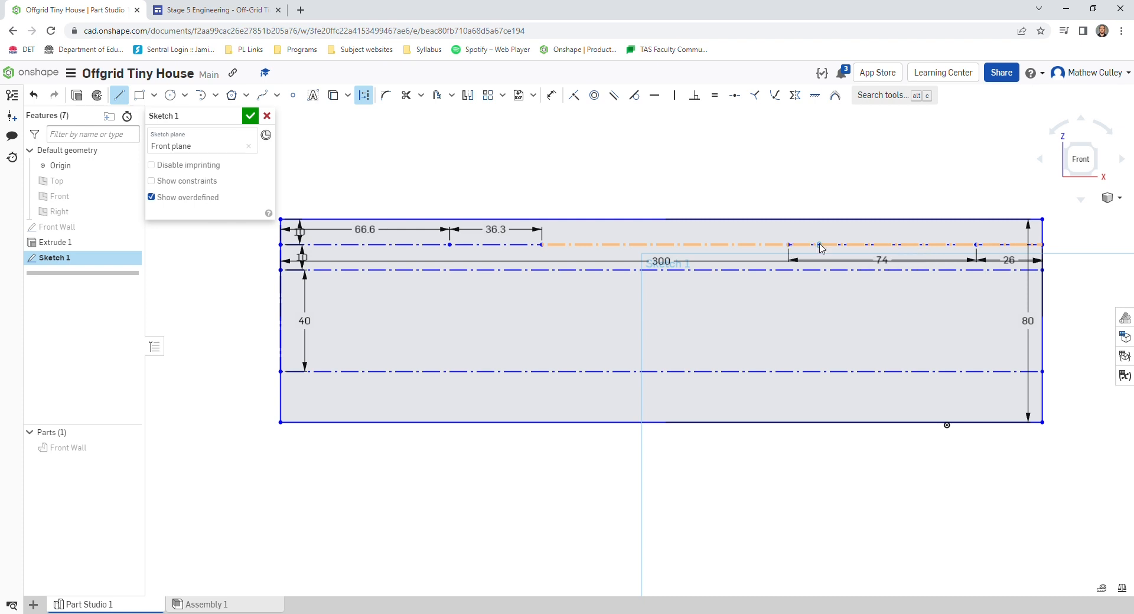
key("Escape")
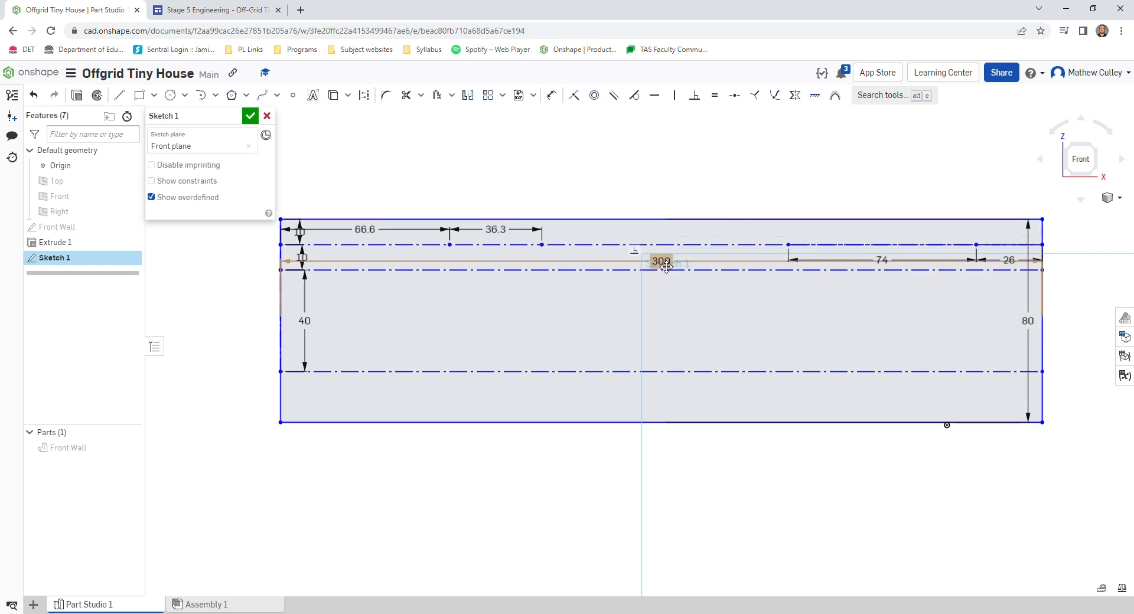
Move the 300, 66.6 and 36.3 dimensions above the wall rectangle and the two 10 dimensions and the 40 dimension outside its left edge.
left_click_drag(671, 271, 655, 175)
left_click_drag(495, 231, 499, 195)
left_click_drag(367, 230, 384, 200)
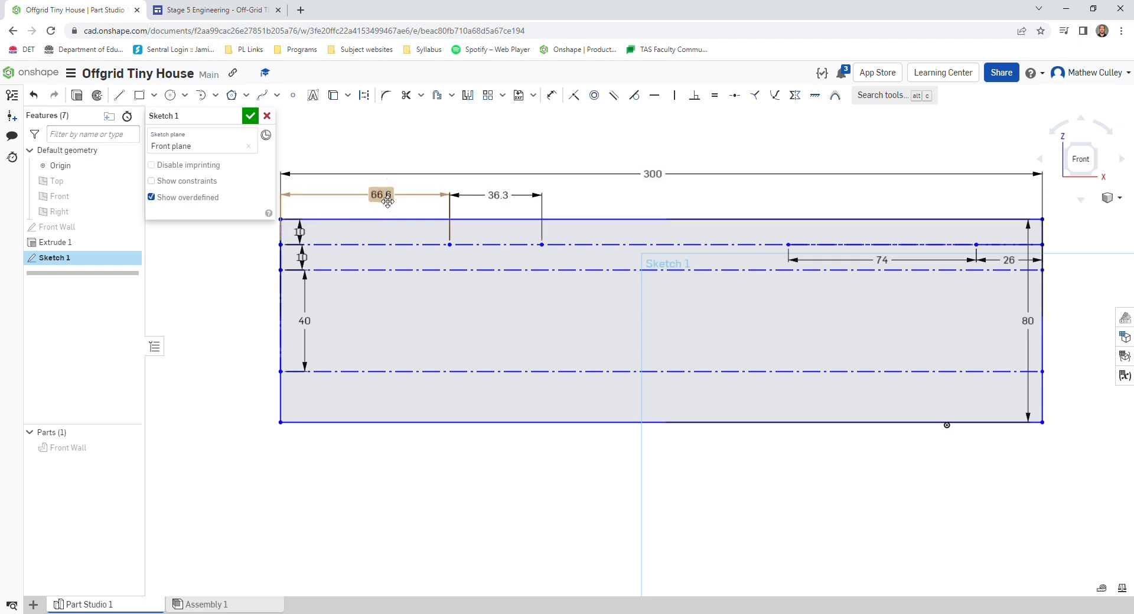
mouse_move(300, 233)
left_mouse_down()
mouse_move(271, 239)
mouse_move(298, 260)
mouse_move(268, 265)
left_mouse_up()
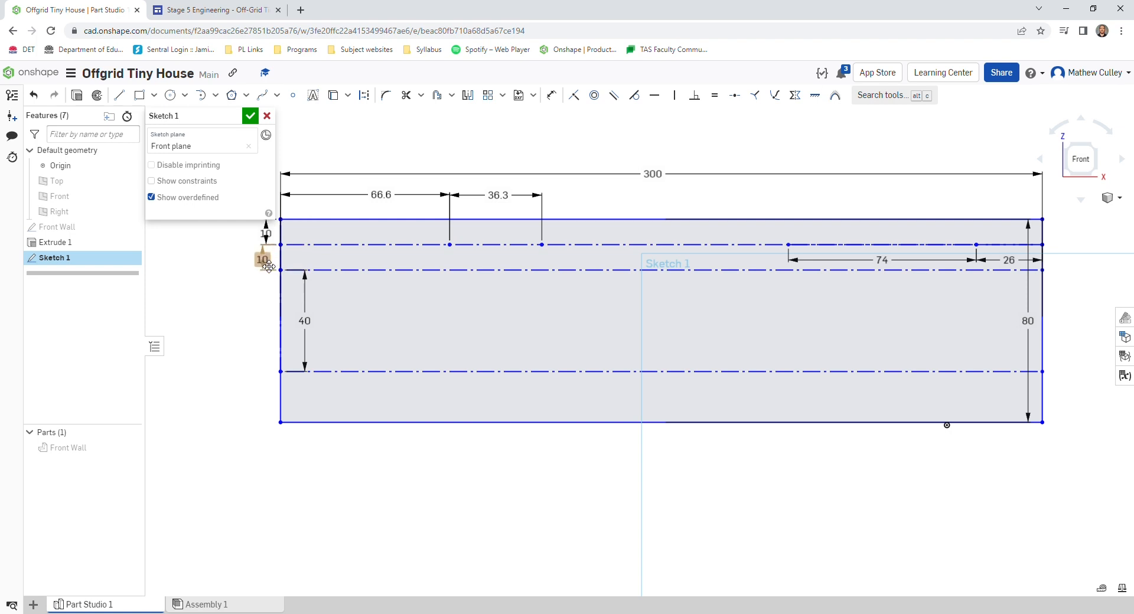
left_click_drag(268, 266, 267, 264)
left_click_drag(304, 322, 263, 322)
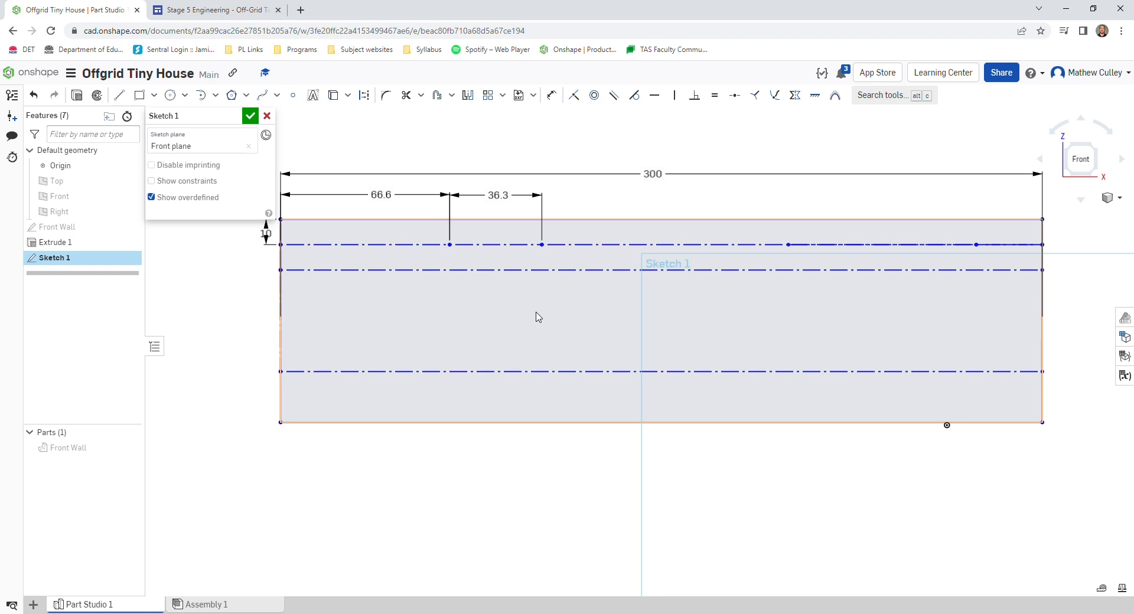
Draw a 3 wide rectangle against the wall's left edge, spanning between the two lower construction lines.
key("g")
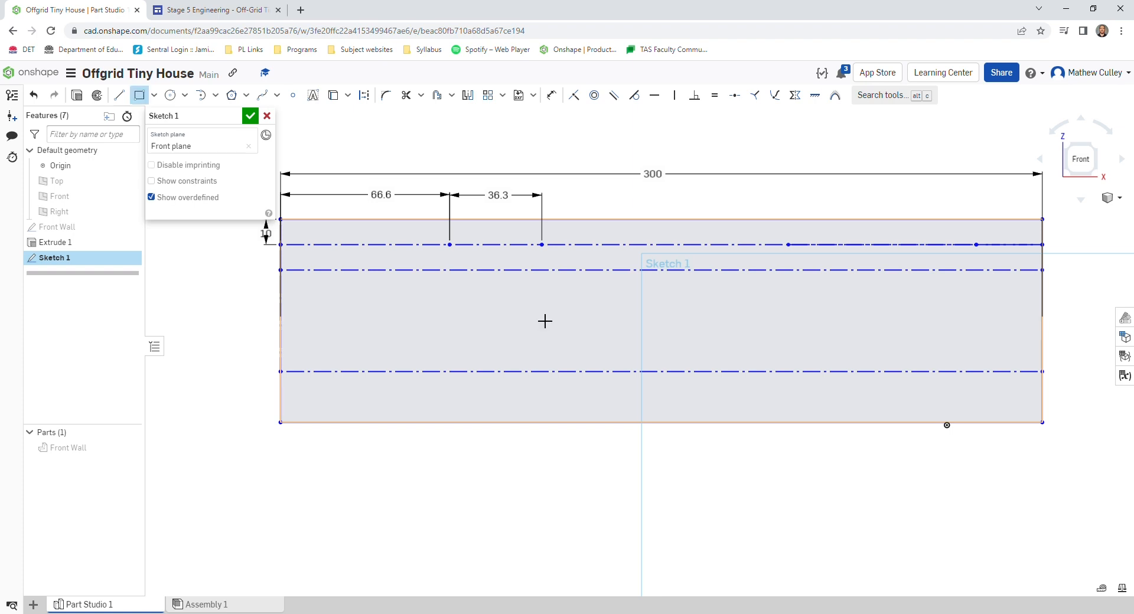
left_click(281, 272)
left_click(294, 375)
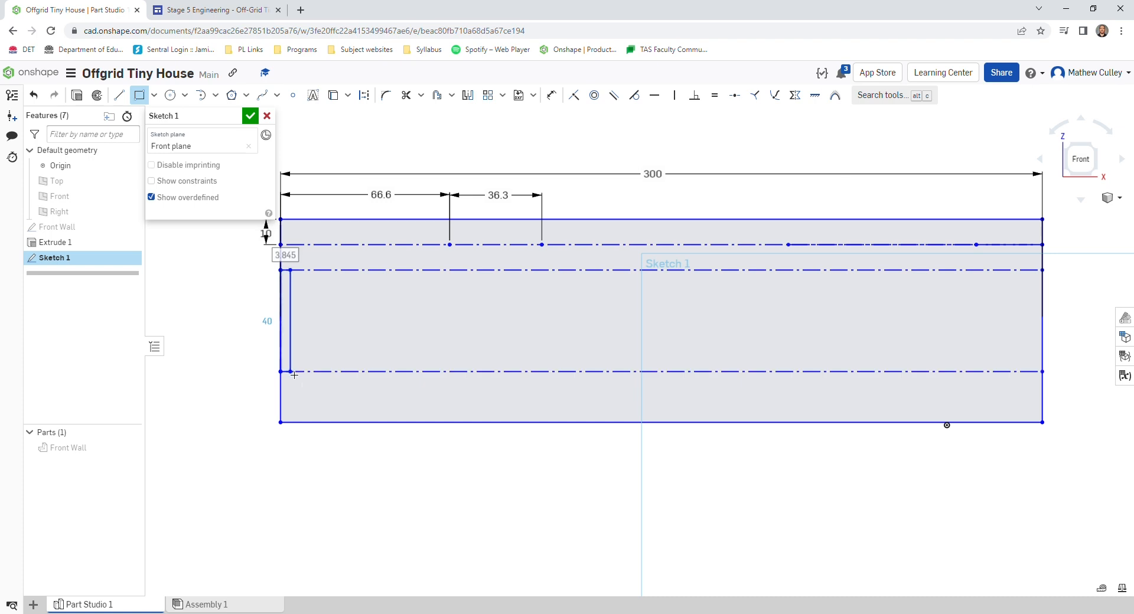
type("3")
key("Return")
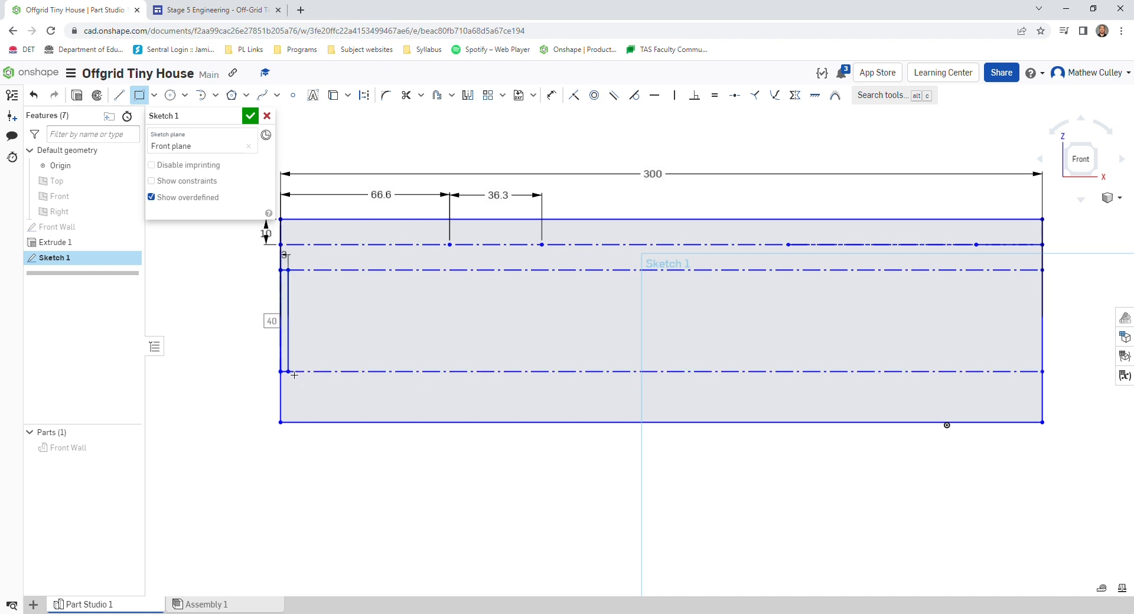
key("Escape")
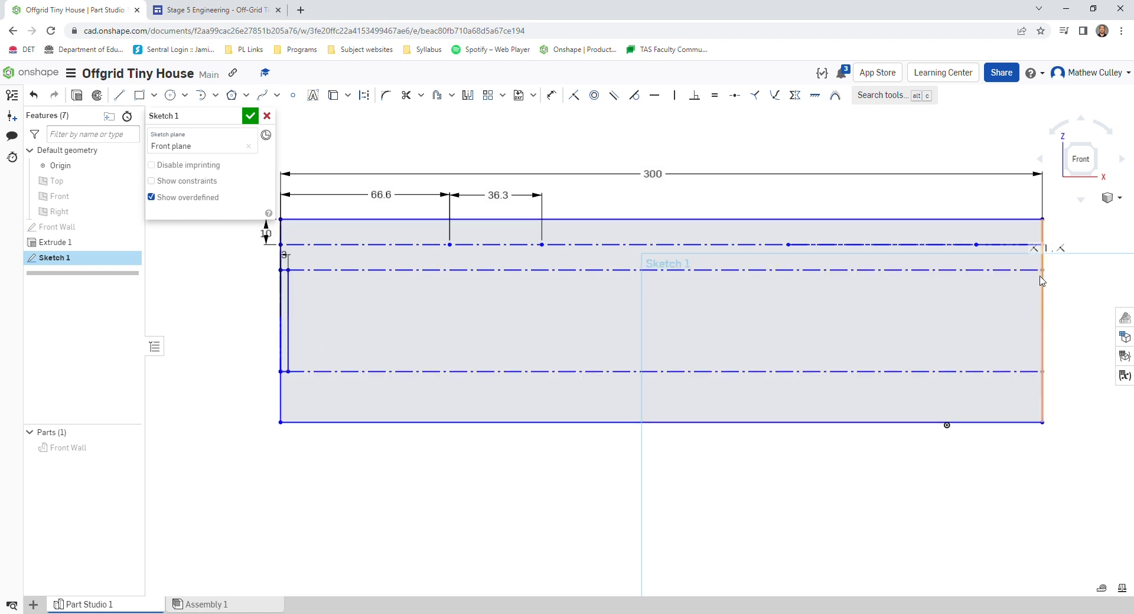
Draw a matching 3 wide rectangle against the wall's right edge between the two lower construction lines.
key("g")
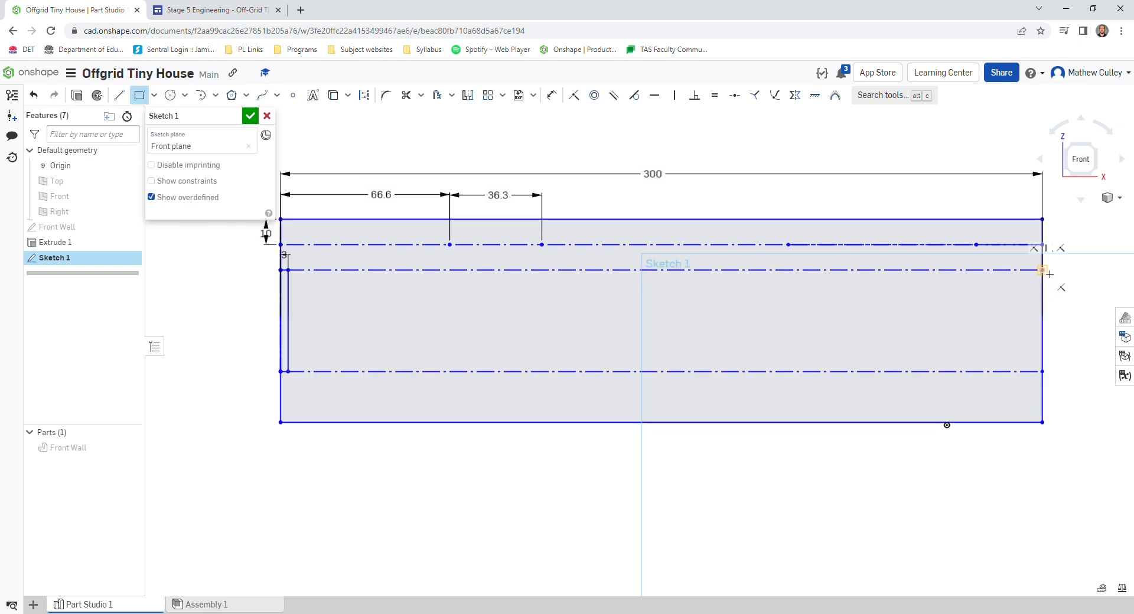
left_click(1043, 271)
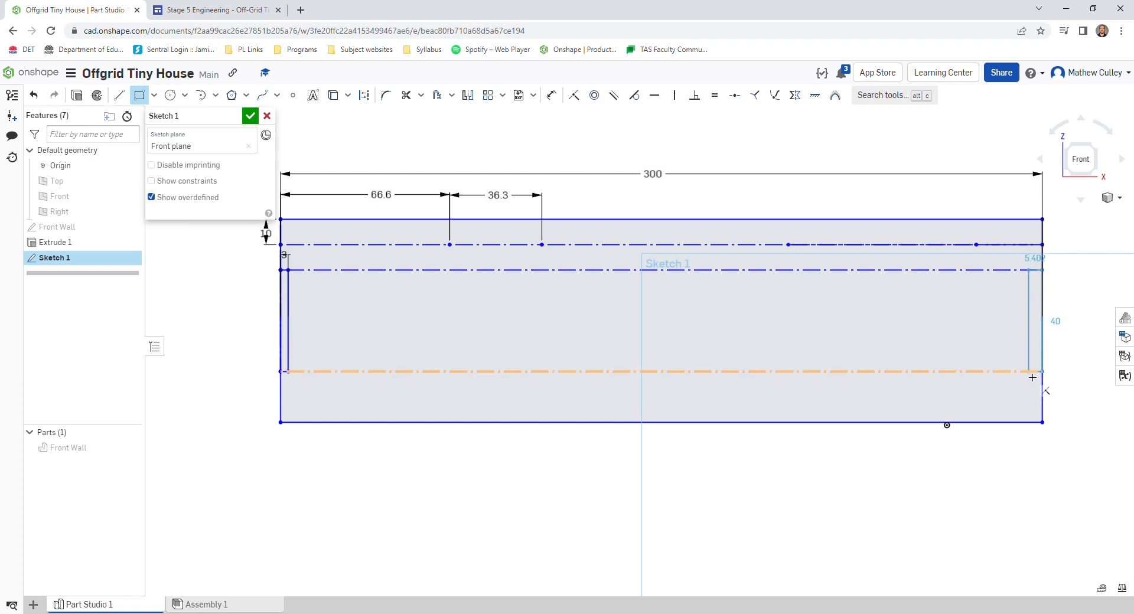
left_click(1032, 378)
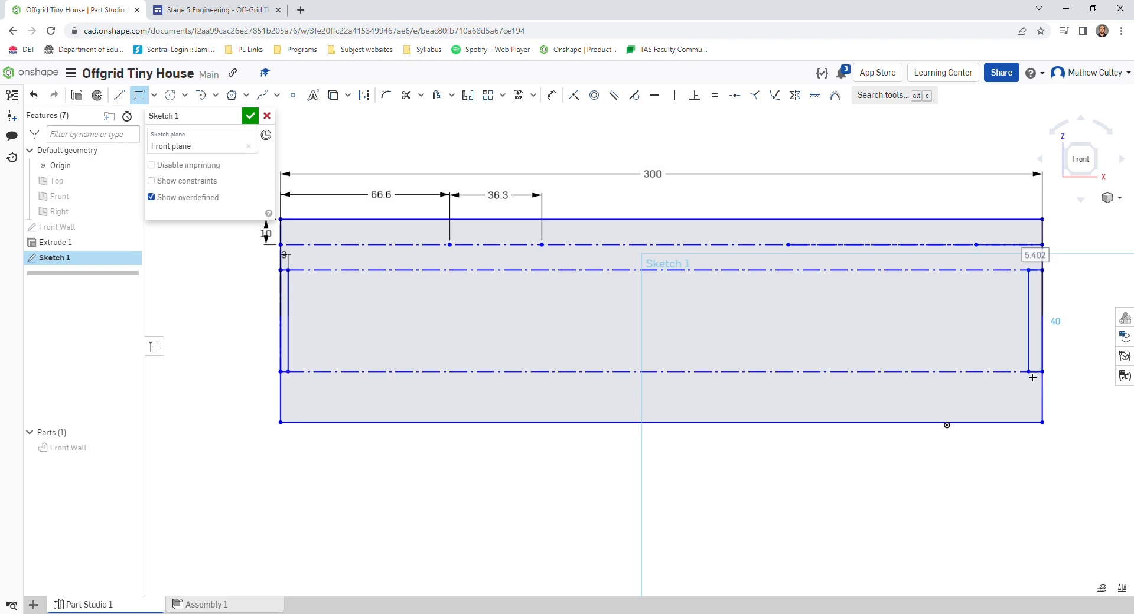
type("3")
key("Tab")
key("Escape")
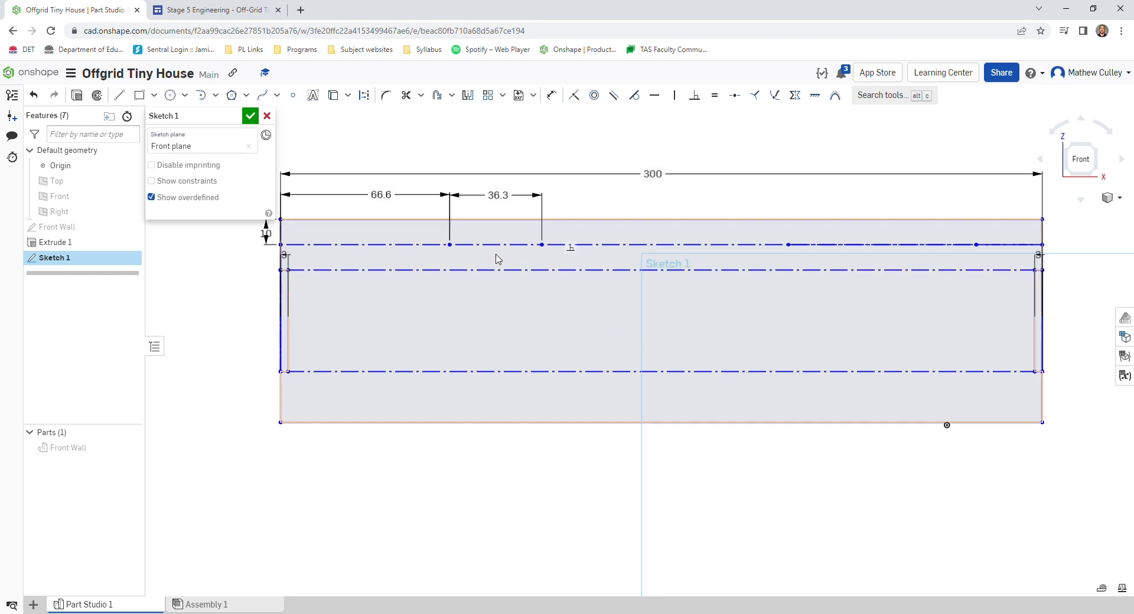
Draw a rectangle 3 wide and 20 high, extending down and right from the point where the 66.6 segment ends.
left_click(450, 245)
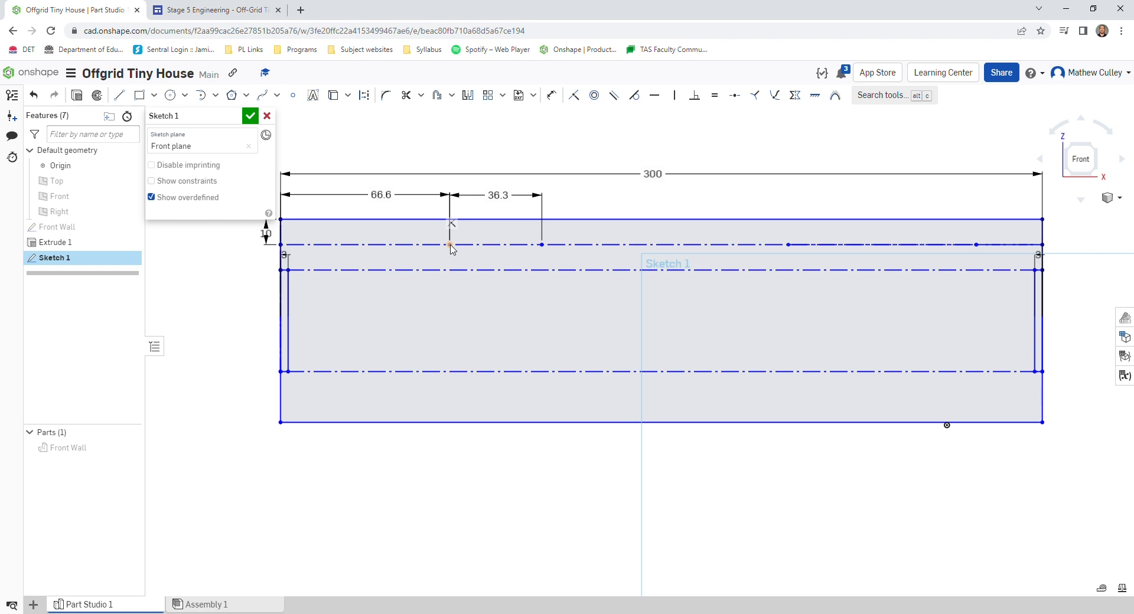
key("g")
left_click(450, 245)
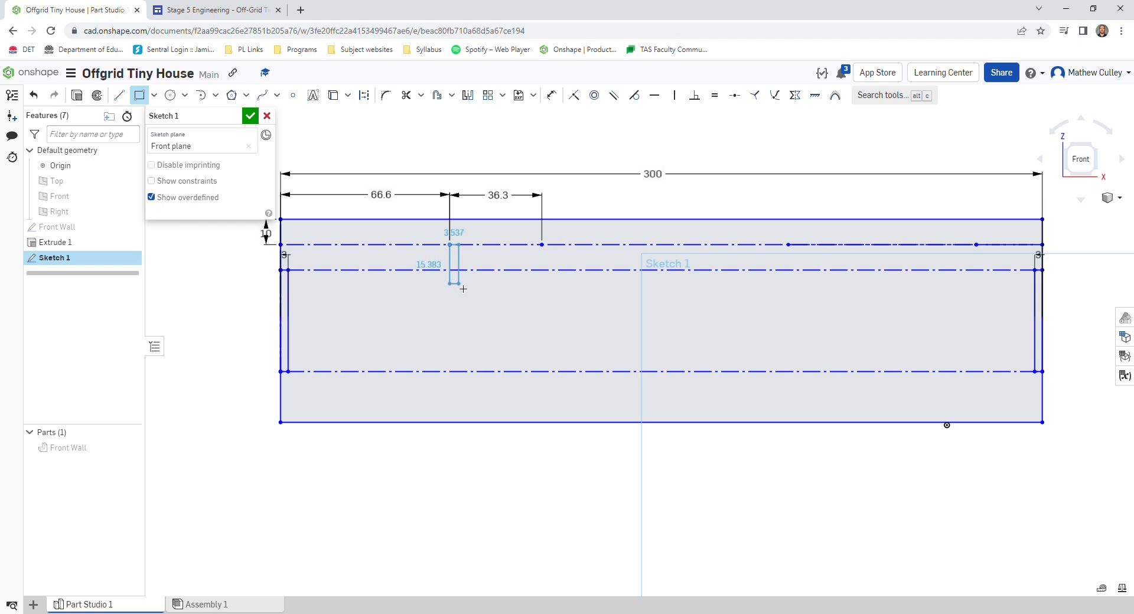
left_click(464, 293)
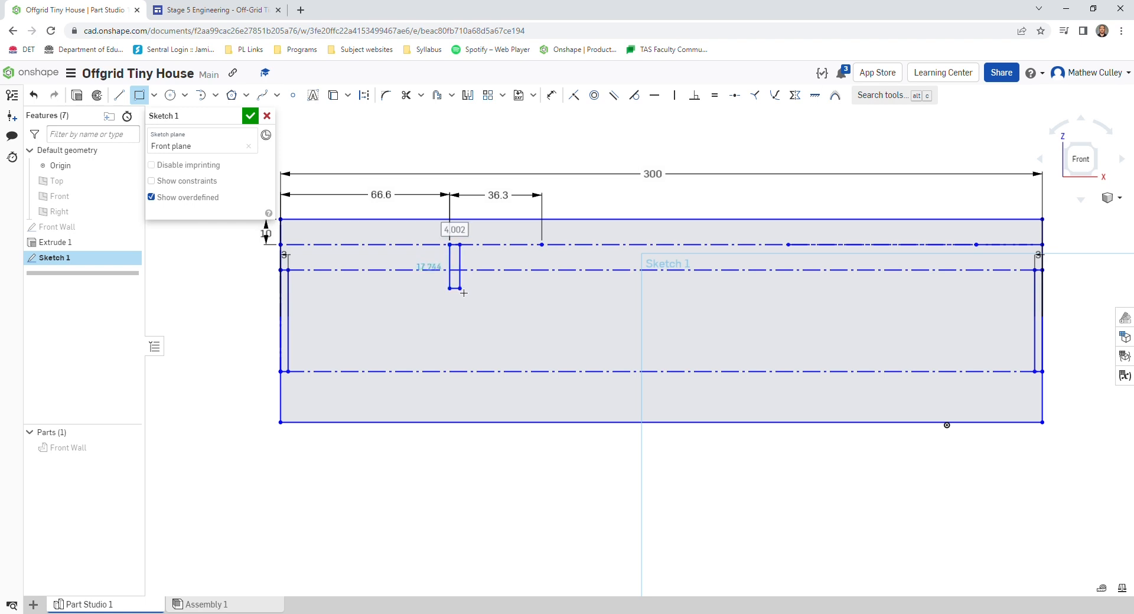
type("3")
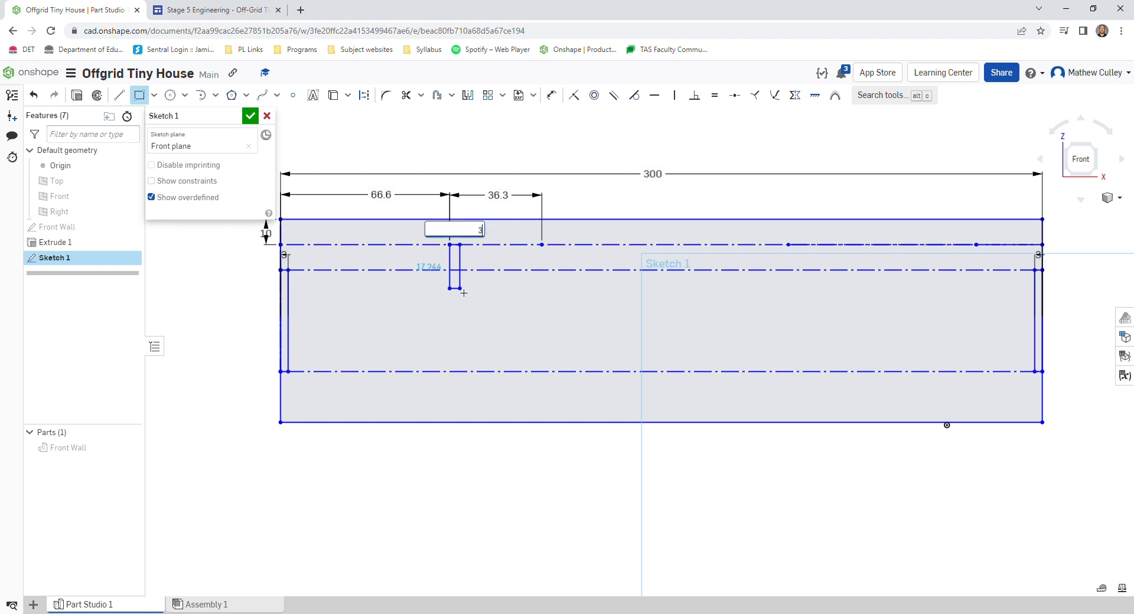
key("Return")
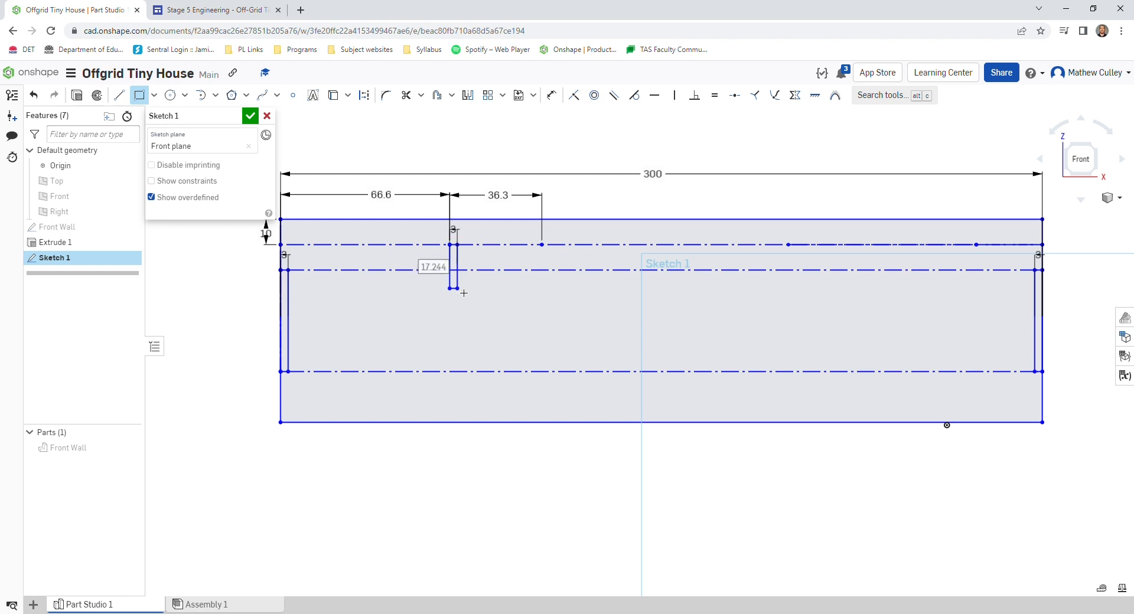
type("20")
key("Return")
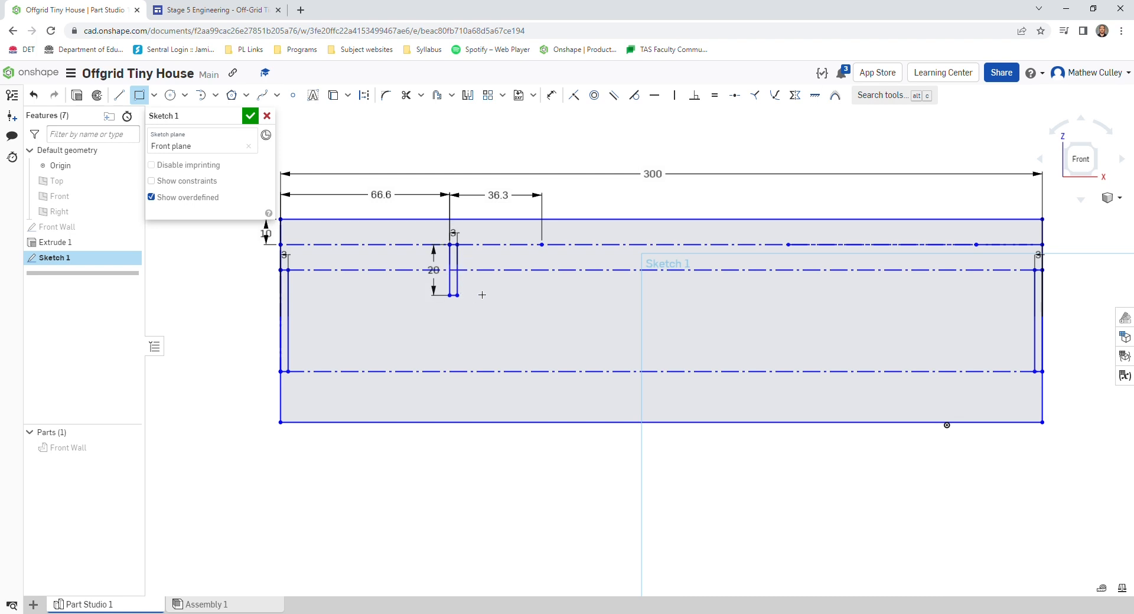
Draw a rectangle 67 wide and 30 high, extending down and right from the point where the 36.3 segment ends.
left_click(542, 245)
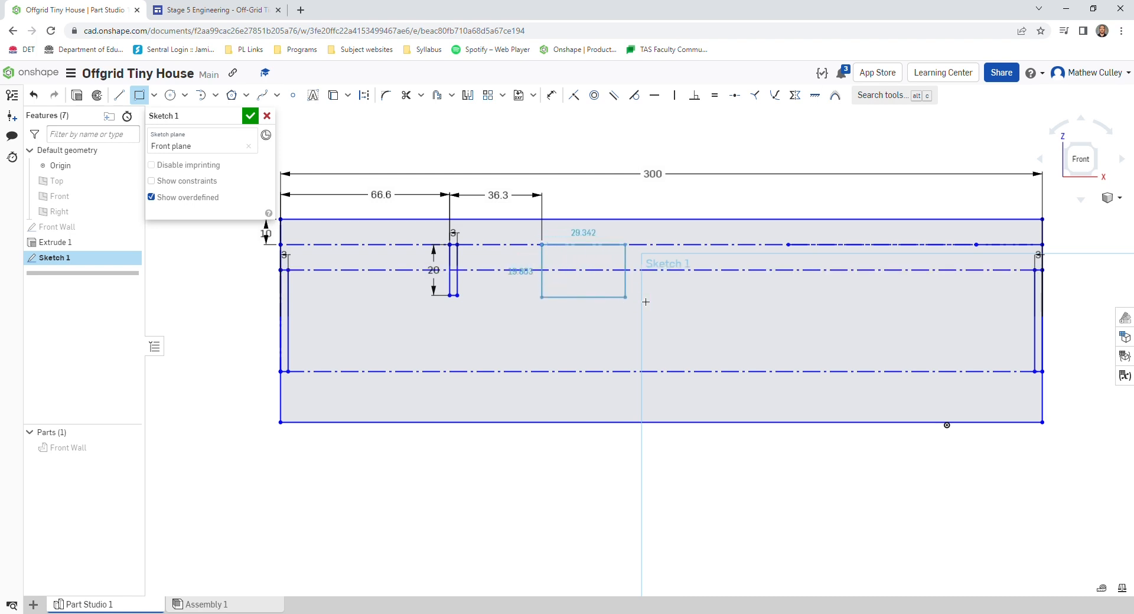
left_click(677, 304)
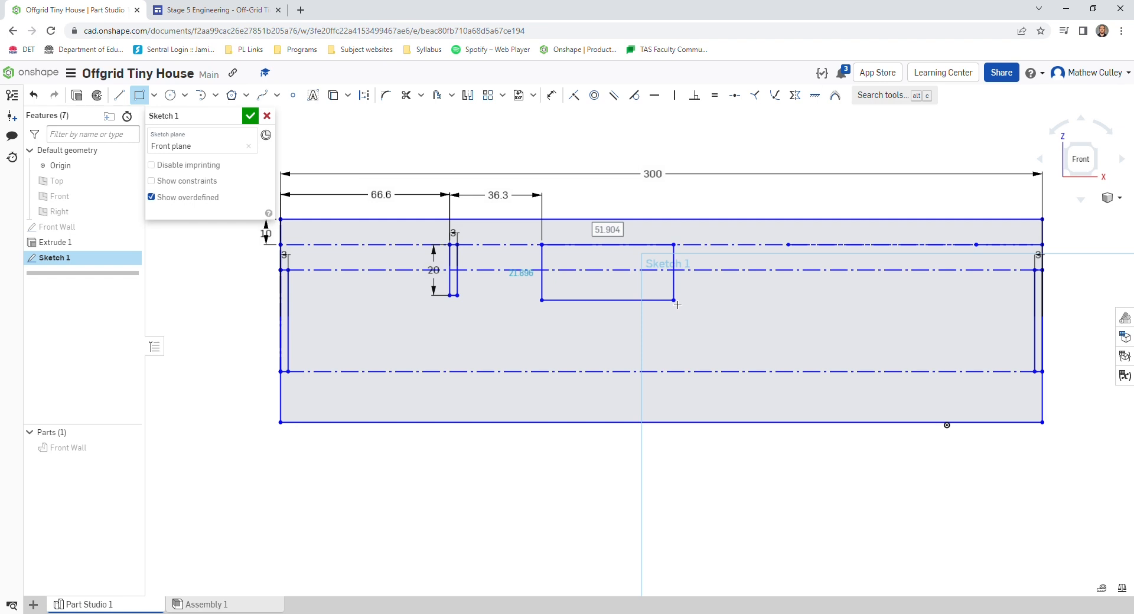
type("67")
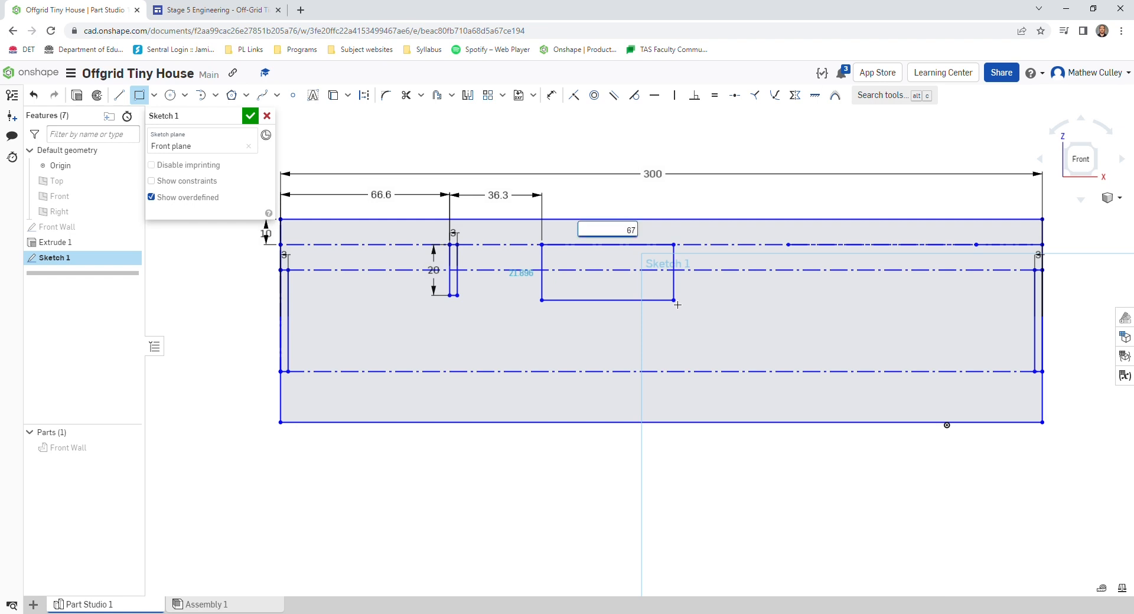
key("Return")
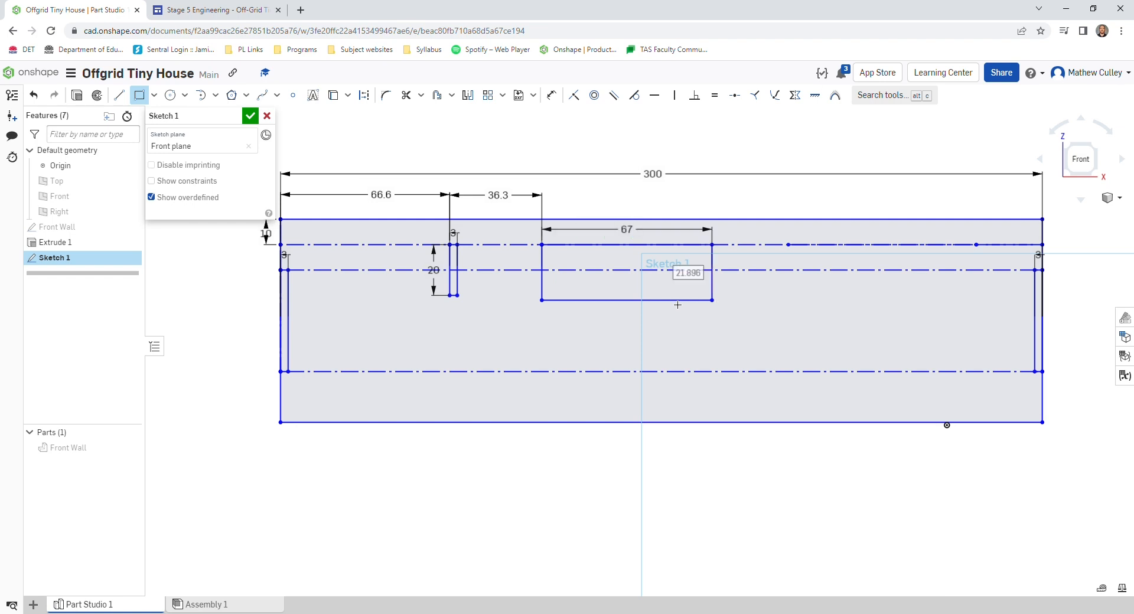
type("30")
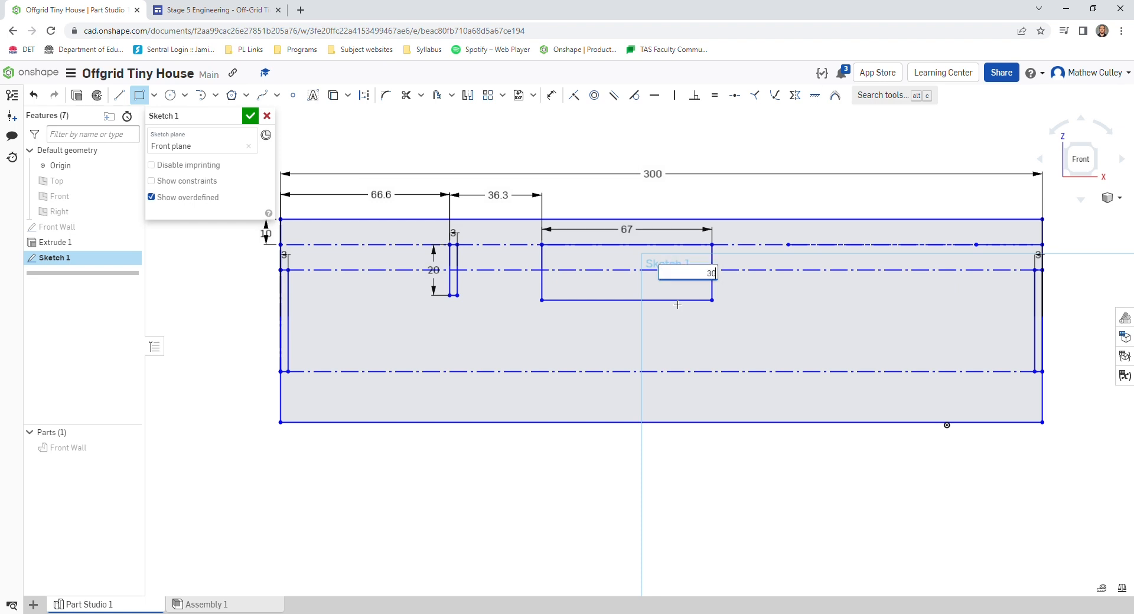
key("Return")
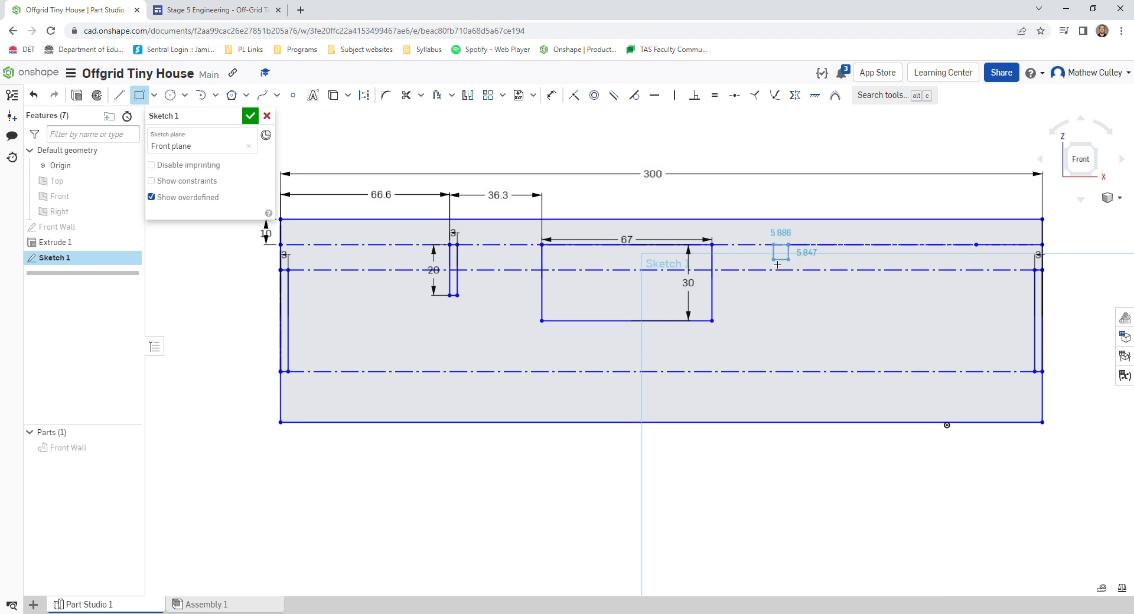
Draw a rectangle 3 wide and 20 high, extending down and left from the left end of the 74 segment.
left_click(781, 304)
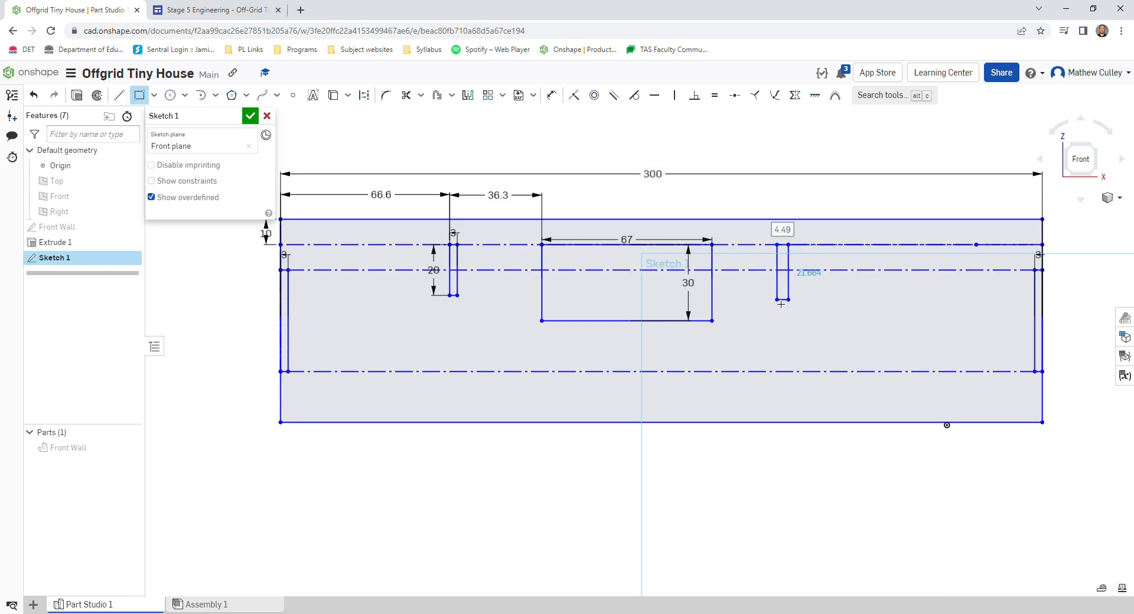
type("3")
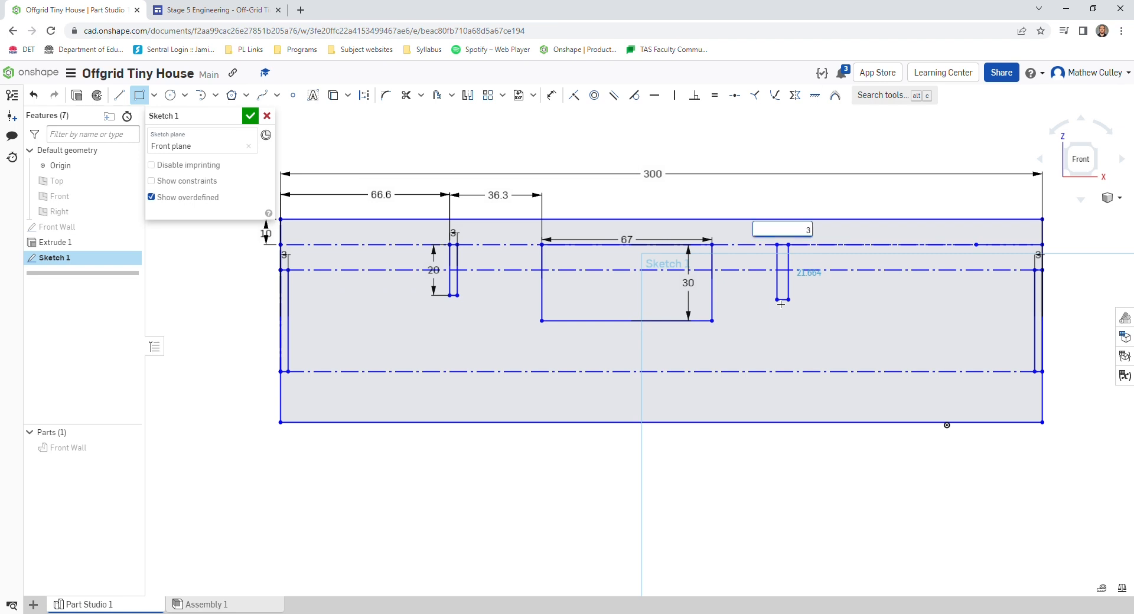
key("Tab")
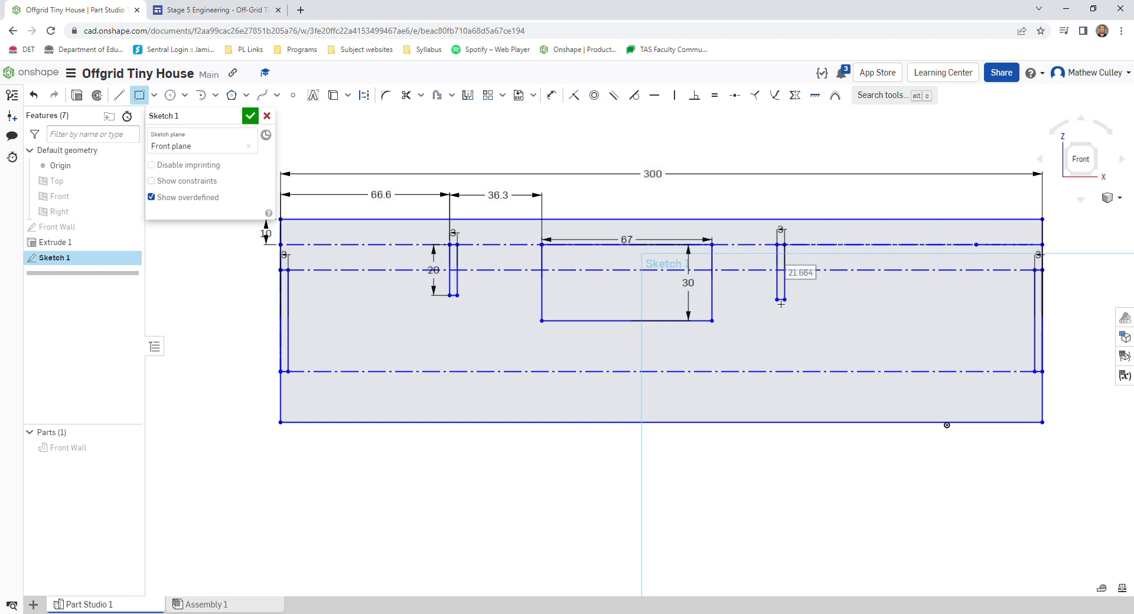
type("20")
key("Return")
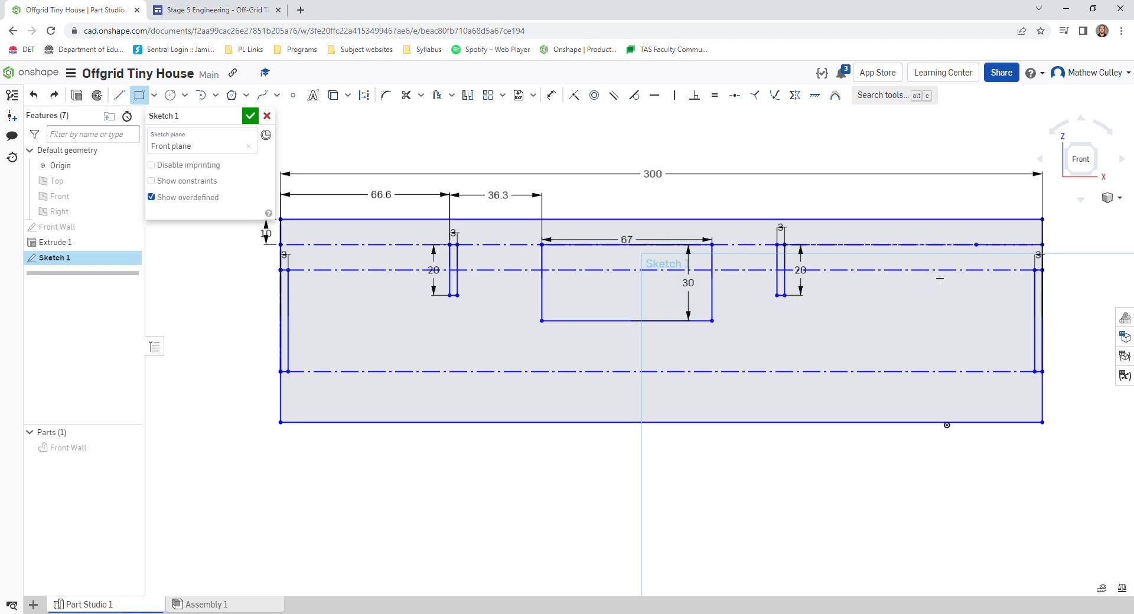
Draw a rectangle 40 wide and 30 high, extending down and left from the construction point near the upper construction line's right end.
left_click(978, 247)
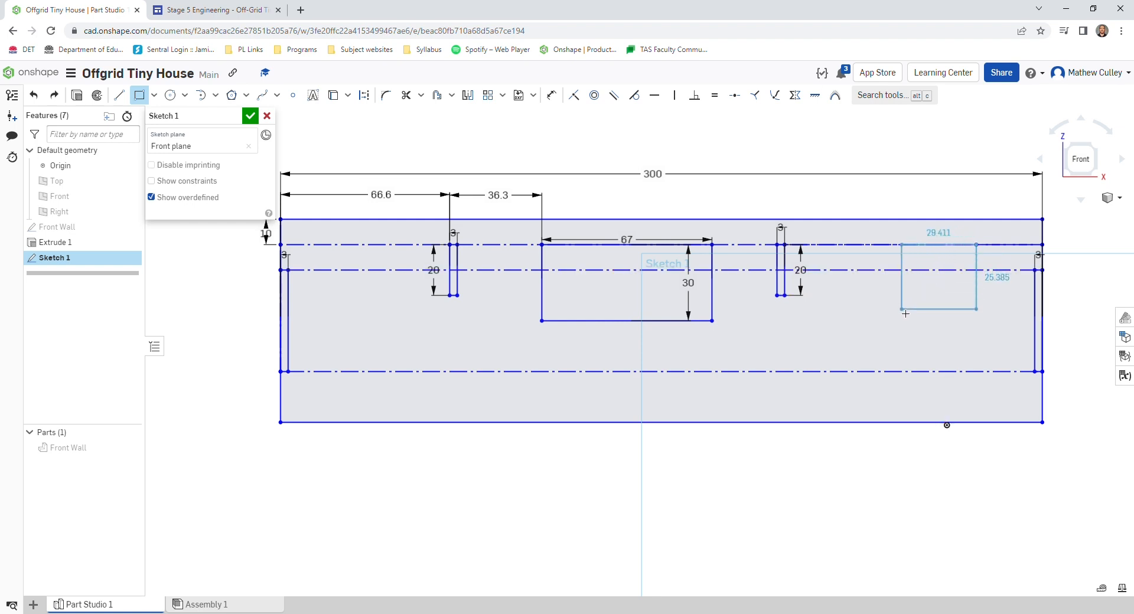
left_click(905, 313)
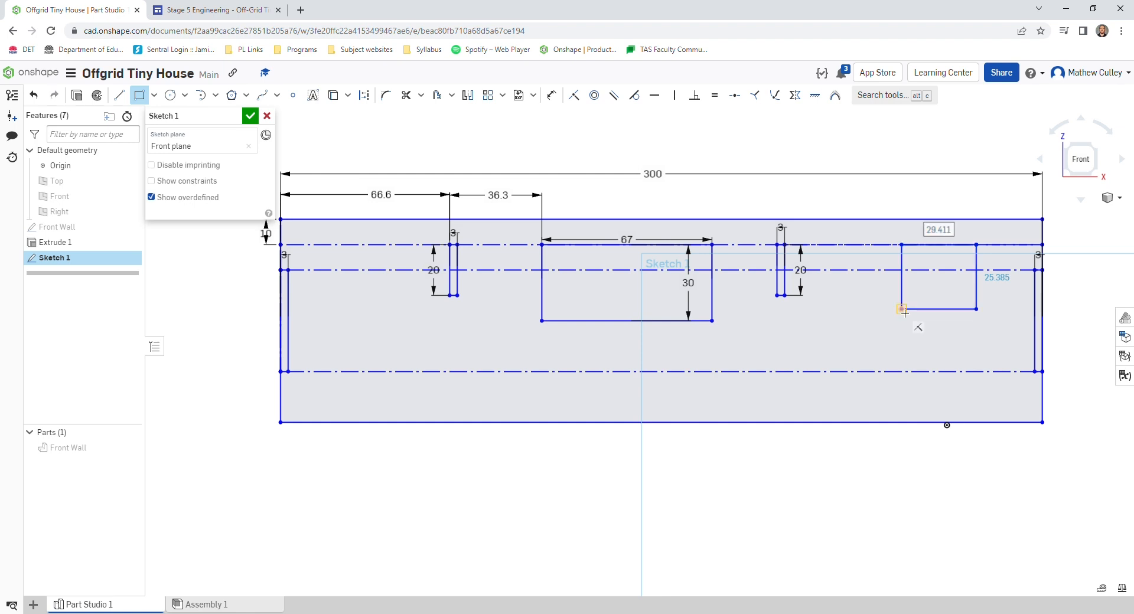
type("40")
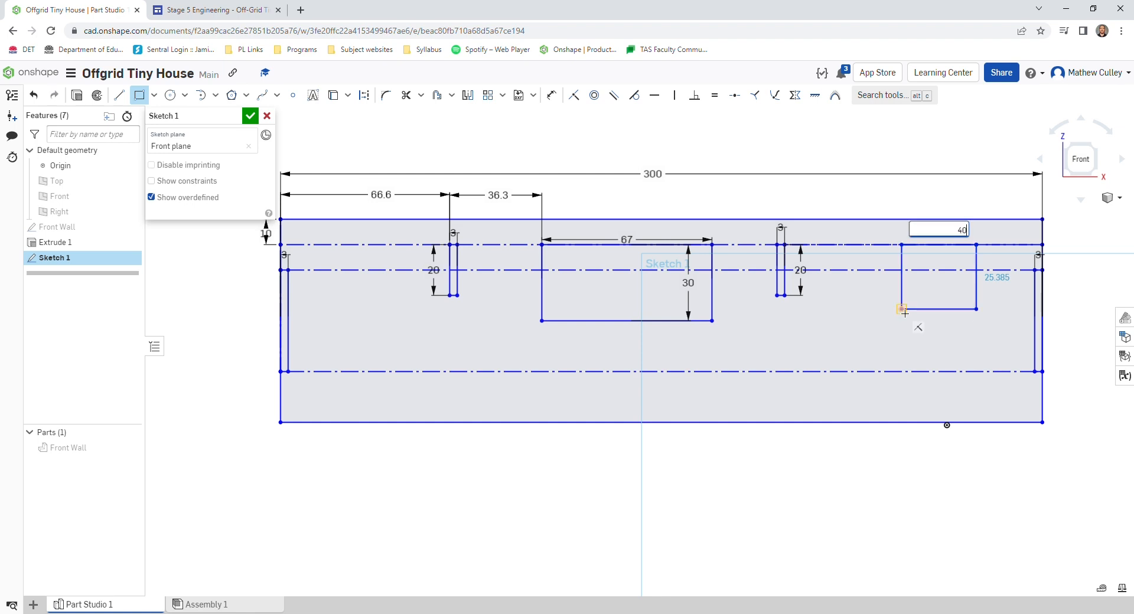
key("Return")
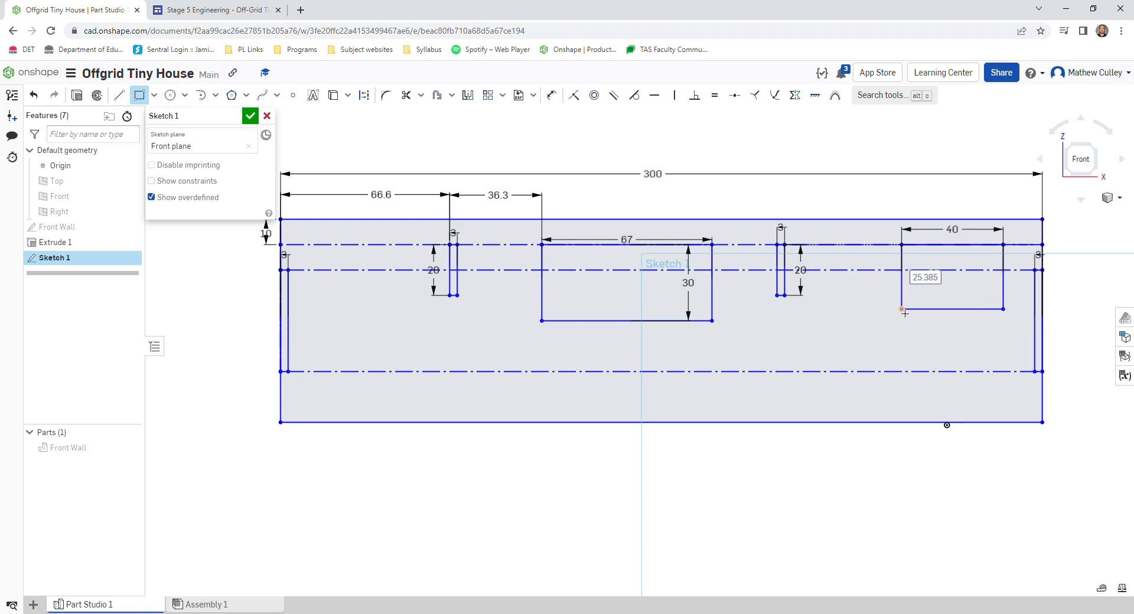
type("30")
key("Return")
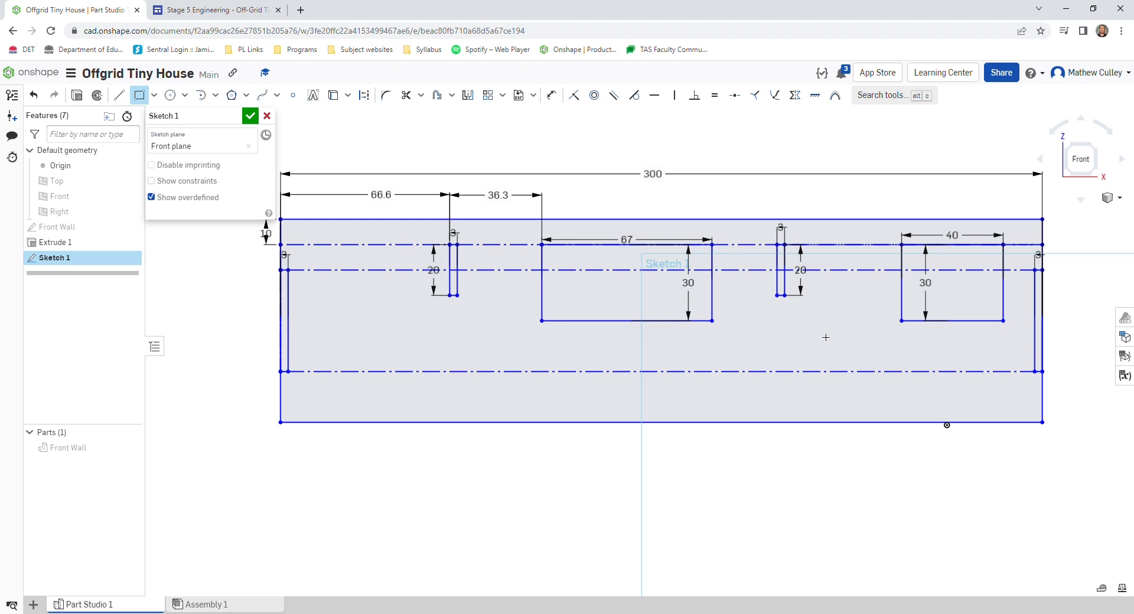
Trim the outer vertical edges of the 3 wide rectangles at both ends of the wall to open the side notches.
key("m")
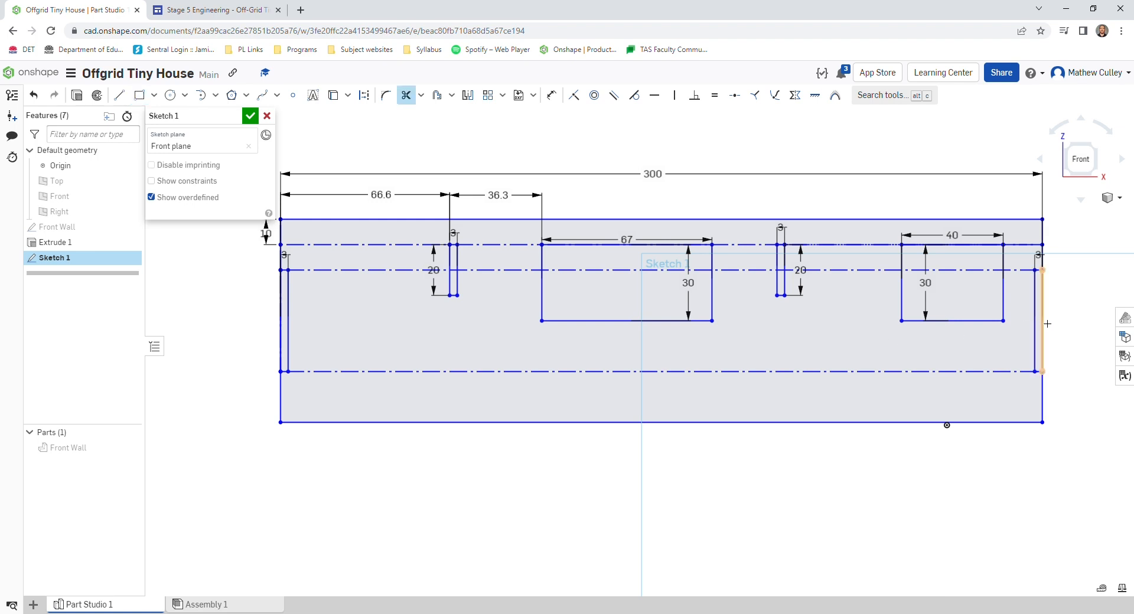
left_click(1042, 324)
left_click(1047, 320)
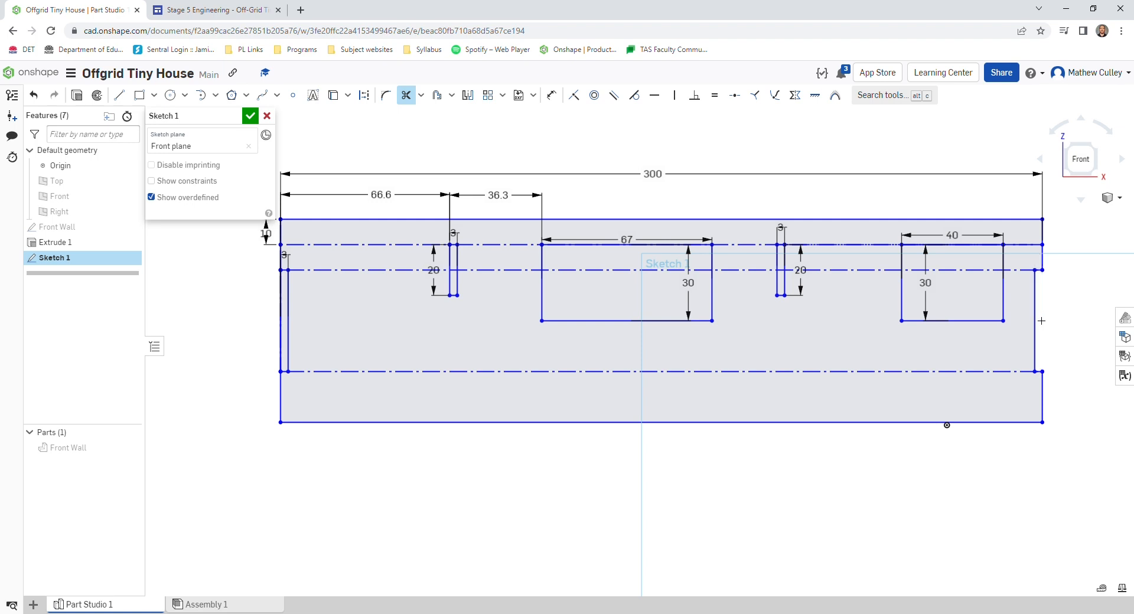
left_click(284, 323)
left_click(284, 324)
left_click(284, 323)
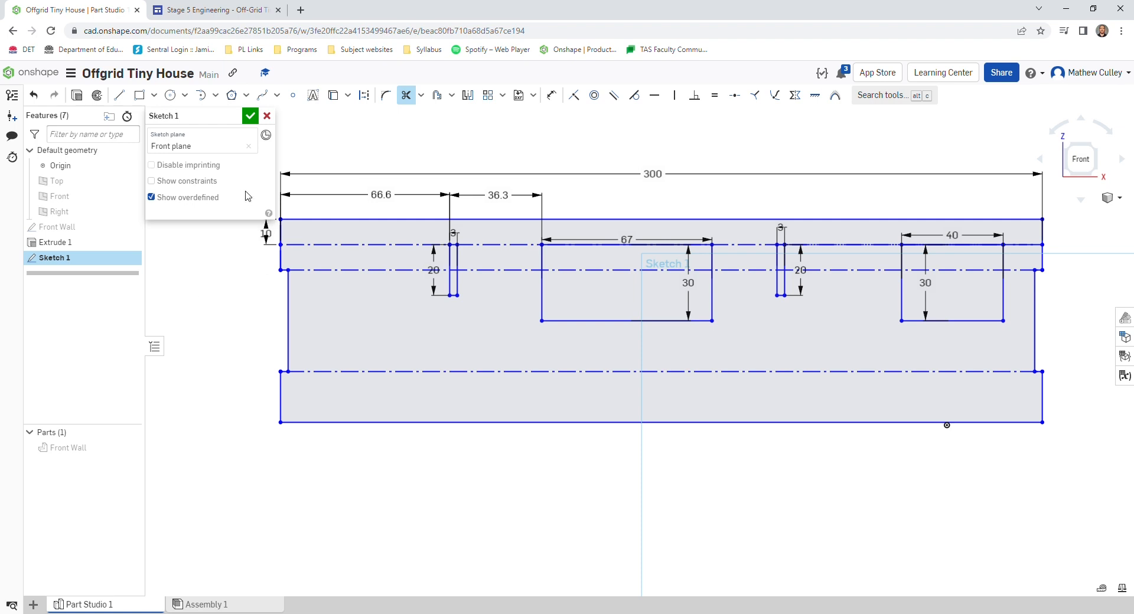
Extrude the wall sketch as a new solid with a blind depth of 3 mm.
left_click(79, 97)
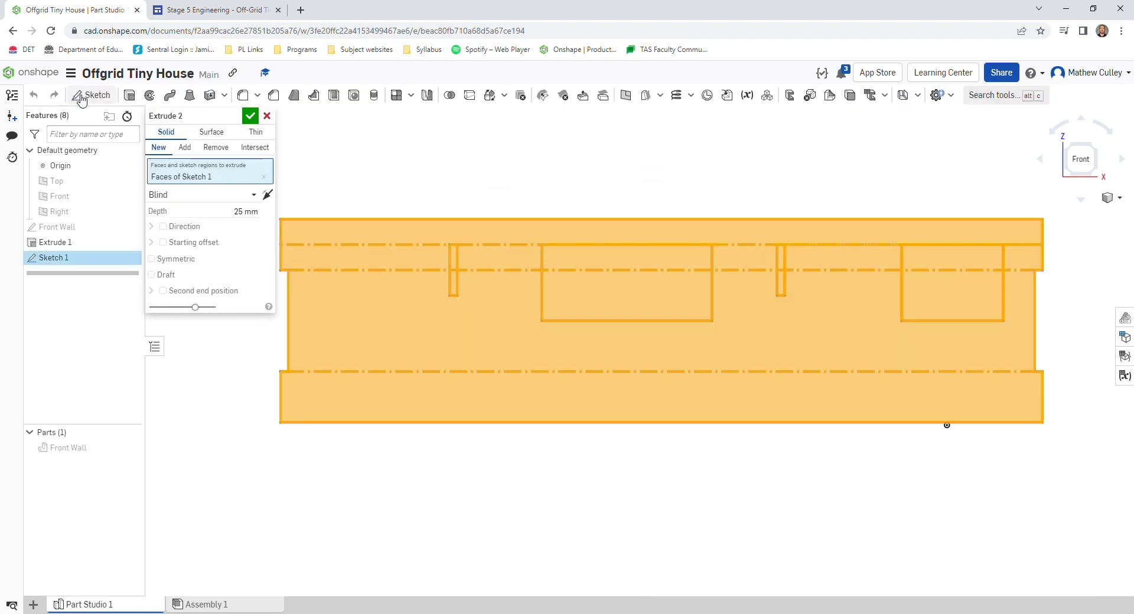
left_click(248, 212)
type("3")
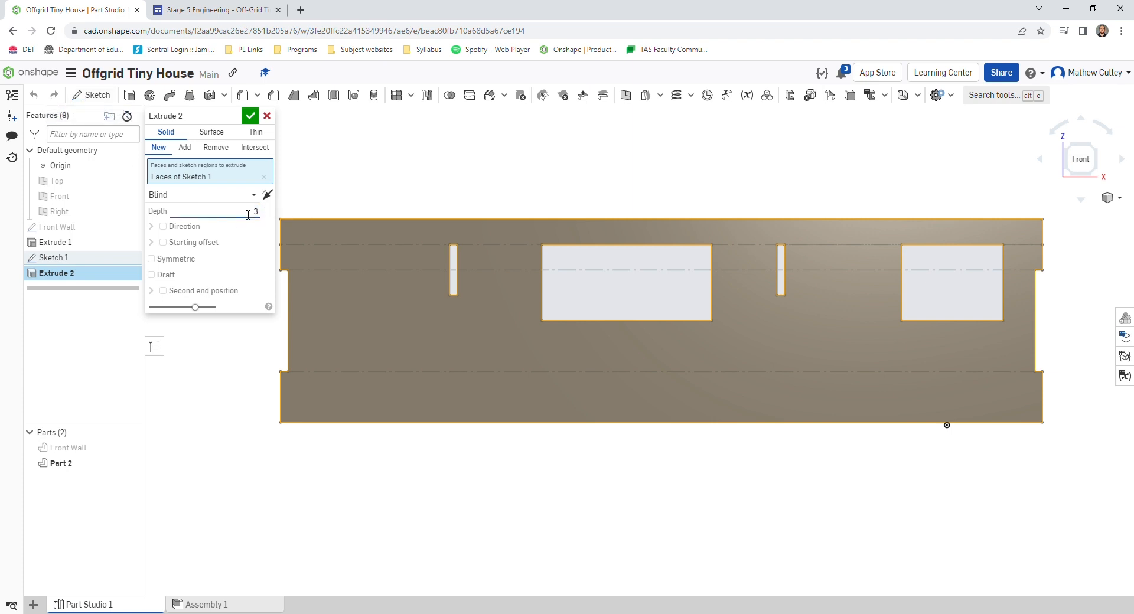
left_click(250, 117)
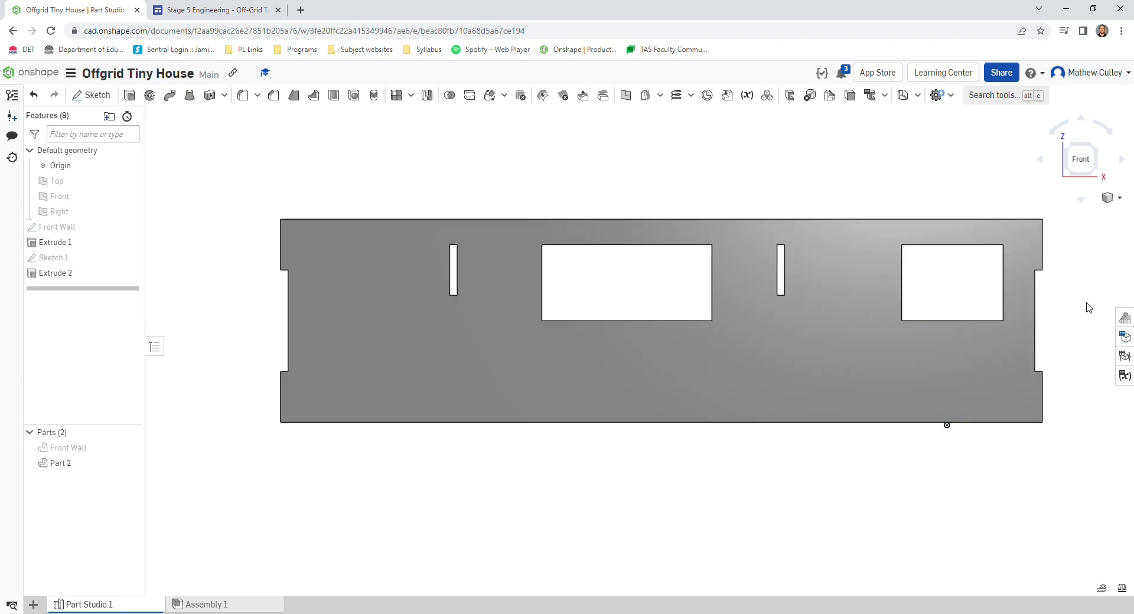
mouse_move(1088, 305)
right_mouse_down()
mouse_move(1045, 319)
mouse_move(1074, 316)
right_mouse_up()
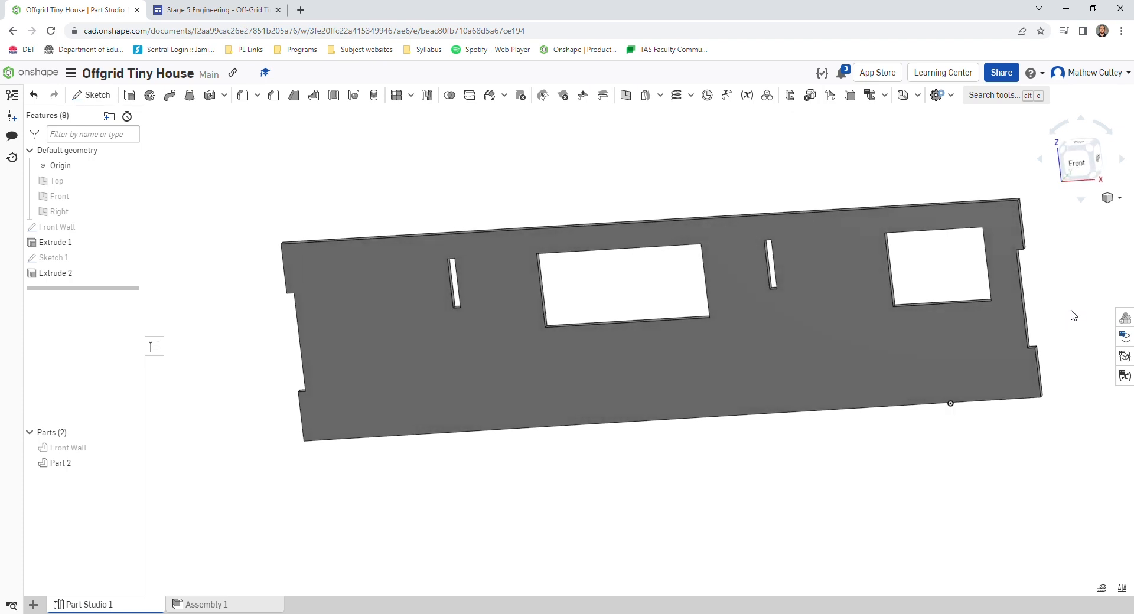
Rename the new wall's sketch as Back Wall.
right_click(57, 262)
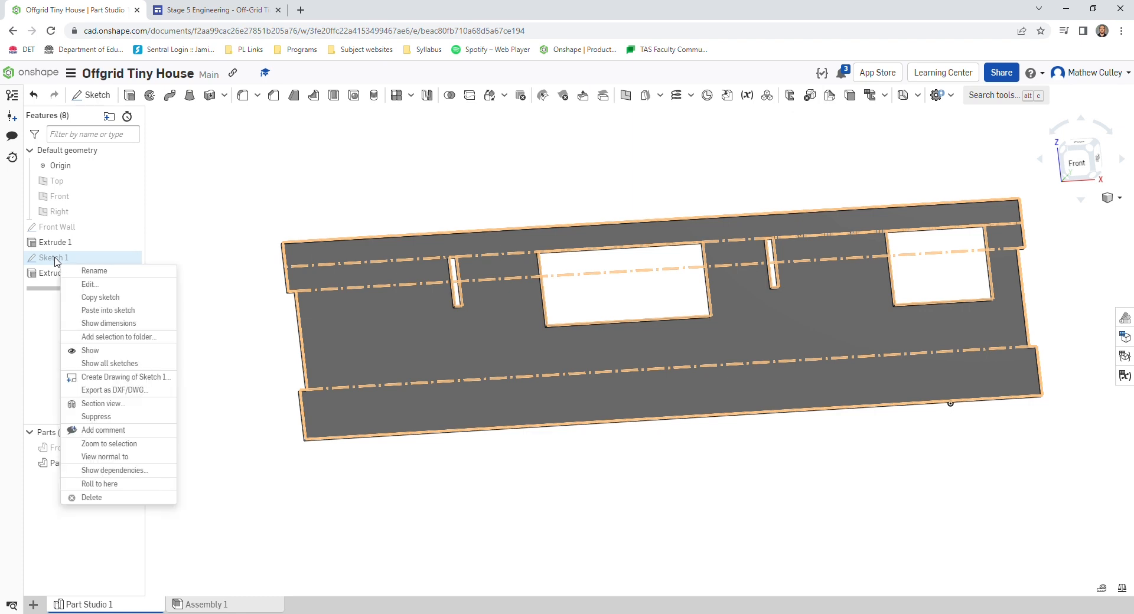
left_click(90, 268)
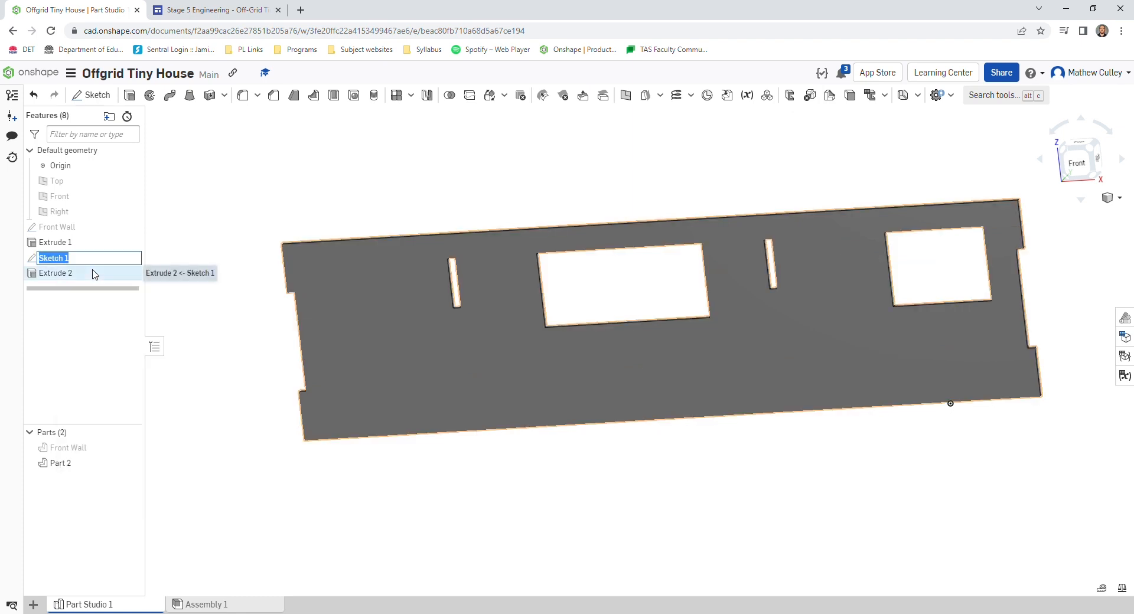
type("Back Wall")
key("Return")
Rename the newly extruded part as Back Wall.
right_click(62, 464)
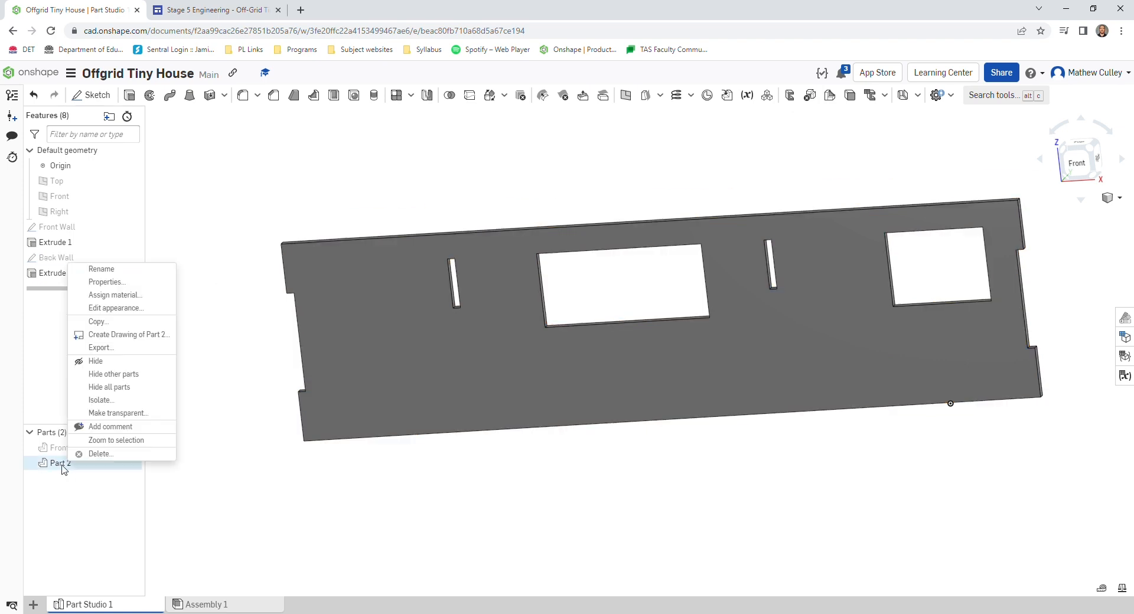
left_click(126, 270)
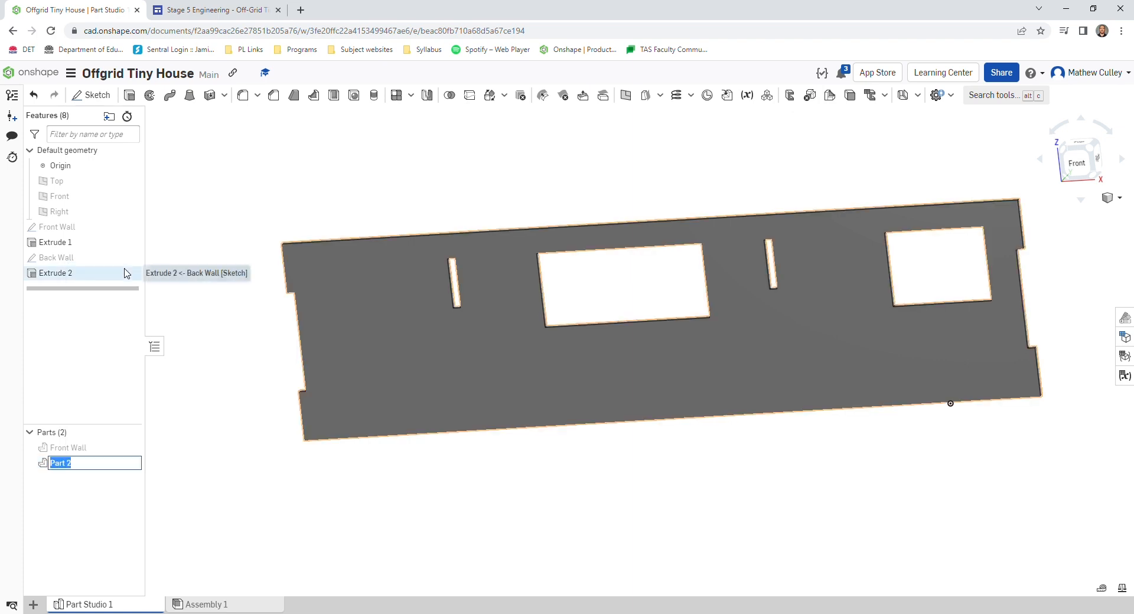
type("Back Wall")
key("Return")
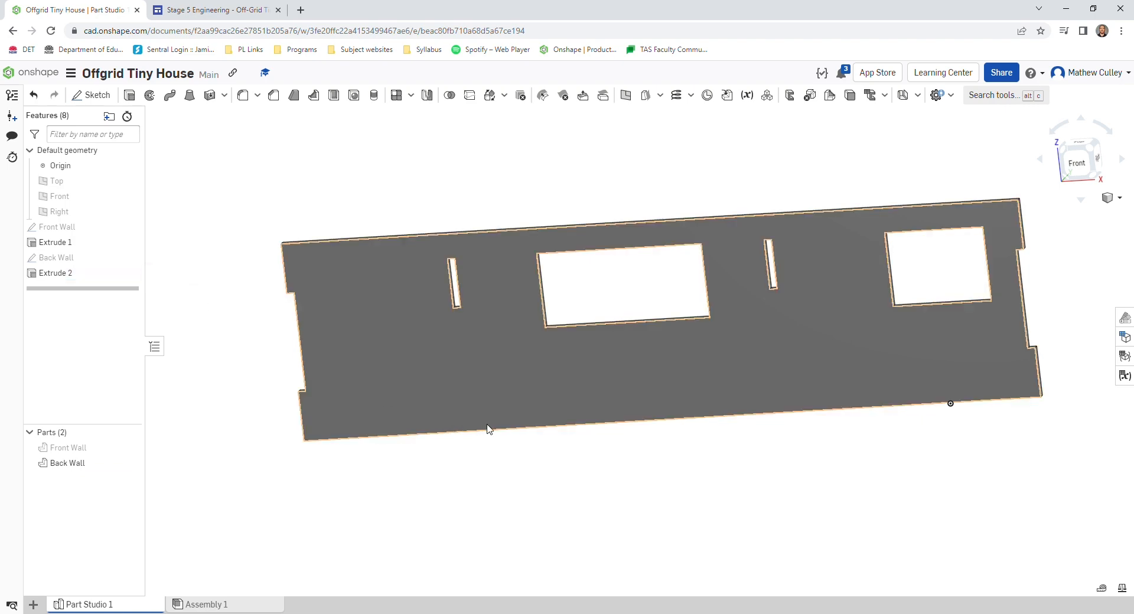